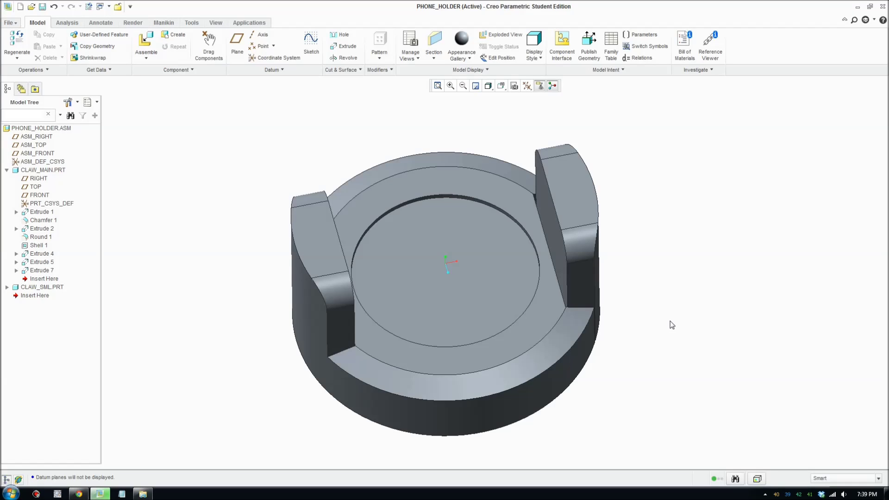
Orbit and zoom the PHONE_HOLDER assembly to inspect its top, claws, underside and legs
{"action": "mouse_move", "coordinate": [646, 341]}
{"action": "middle_mouse_down"}
{"action": "mouse_move", "coordinate": [621, 369]}
{"action": "mouse_move", "coordinate": [638, 323]}
{"action": "mouse_move", "coordinate": [665, 328]}
{"action": "middle_mouse_up"}
{"action": "mouse_move", "coordinate": [666, 365]}
{"action": "middle_mouse_down"}
{"action": "mouse_move", "coordinate": [690, 355]}
{"action": "mouse_move", "coordinate": [657, 324]}
{"action": "mouse_move", "coordinate": [630, 202]}
{"action": "mouse_move", "coordinate": [651, 193]}
{"action": "middle_mouse_up"}
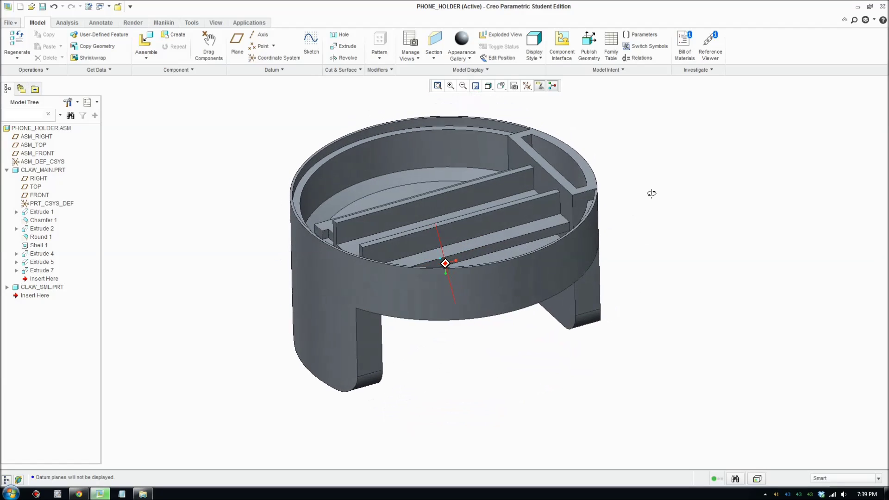
{"action": "middle_click_drag", "start_coordinate": [639, 260], "coordinate": [602, 278]}
{"action": "left_click", "coordinate": [442, 271]}
{"action": "scroll", "coordinate": [440, 259], "scroll_direction": "up", "scroll_amount": 3}
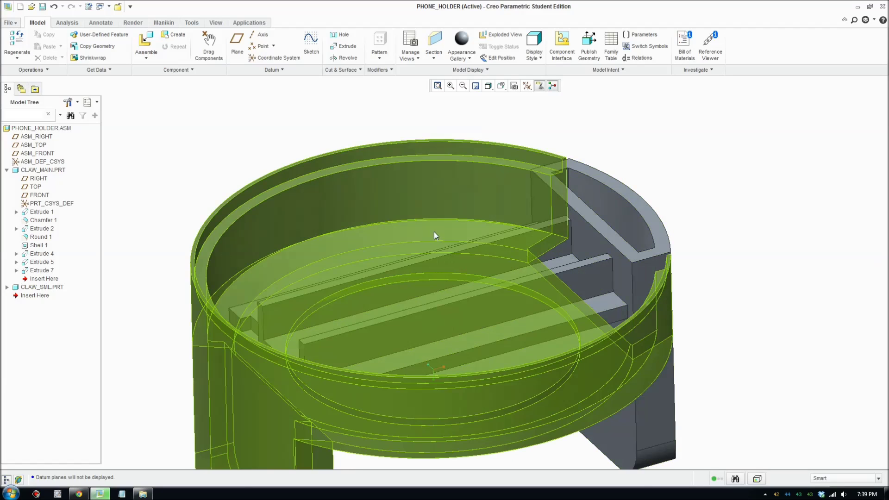
{"action": "scroll", "coordinate": [432, 207], "scroll_direction": "down", "scroll_amount": 3}
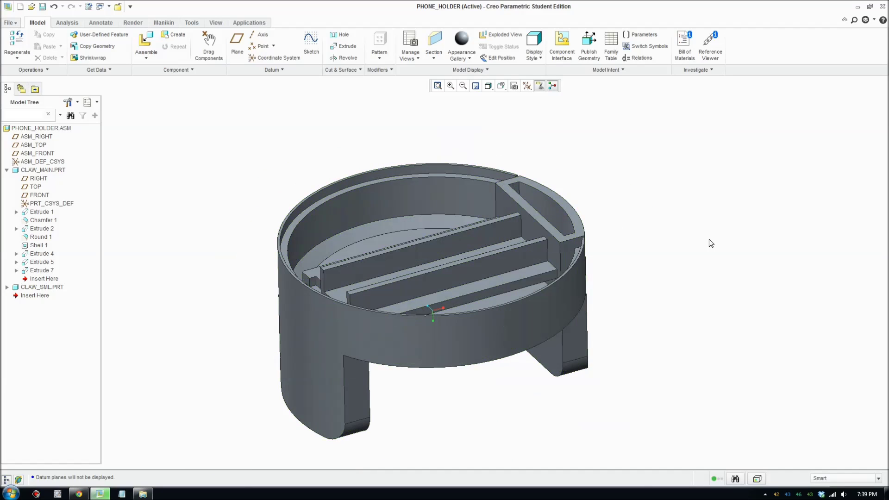
{"action": "mouse_move", "coordinate": [708, 242]}
{"action": "middle_mouse_down"}
{"action": "mouse_move", "coordinate": [672, 244]}
{"action": "mouse_move", "coordinate": [714, 257]}
{"action": "mouse_move", "coordinate": [675, 244]}
{"action": "mouse_move", "coordinate": [680, 300]}
{"action": "mouse_move", "coordinate": [629, 339]}
{"action": "mouse_move", "coordinate": [581, 323]}
{"action": "mouse_move", "coordinate": [574, 278]}
{"action": "mouse_move", "coordinate": [604, 262]}
{"action": "mouse_move", "coordinate": [595, 182]}
{"action": "mouse_move", "coordinate": [607, 192]}
{"action": "middle_mouse_up"}
{"action": "middle_click_drag", "start_coordinate": [614, 384], "coordinate": [591, 297]}
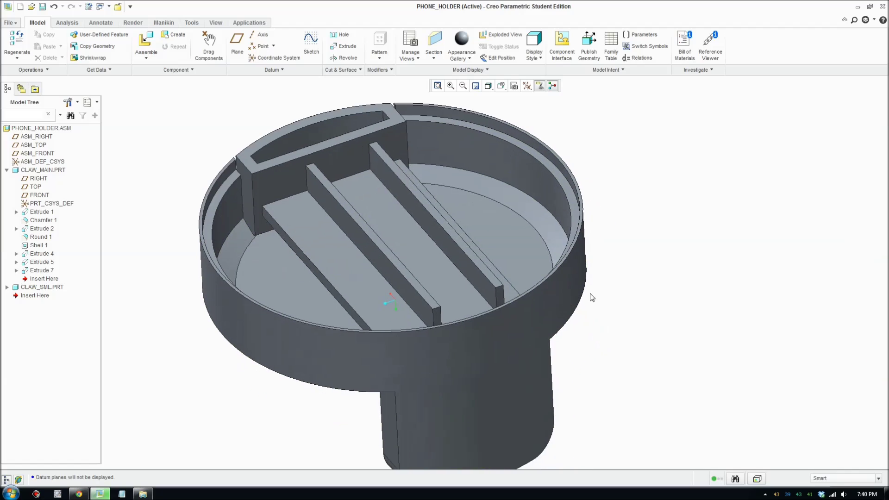
{"action": "scroll", "coordinate": [592, 297], "scroll_direction": "up", "scroll_amount": 2}
Select CLAW_MAIN and change the Model Tree filters to list its features
{"action": "left_click", "coordinate": [554, 265]}
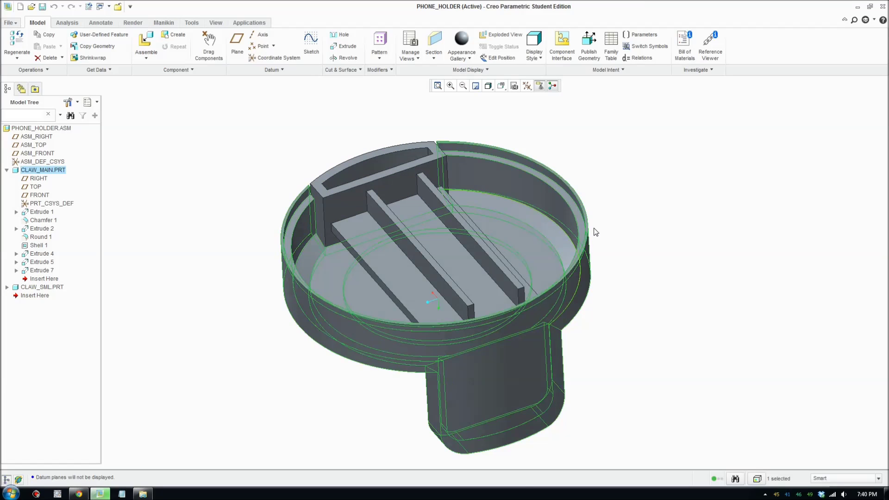
{"action": "middle_click_drag", "start_coordinate": [720, 298], "coordinate": [504, 261]}
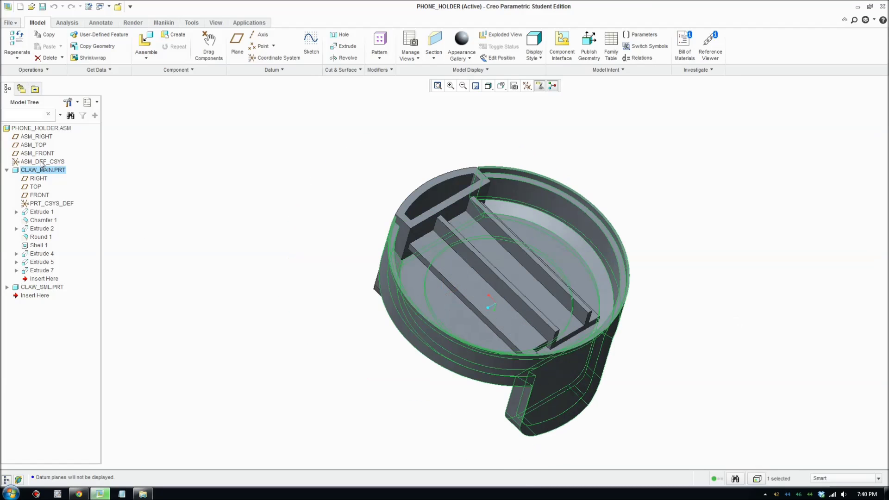
{"action": "left_click", "coordinate": [7, 171]}
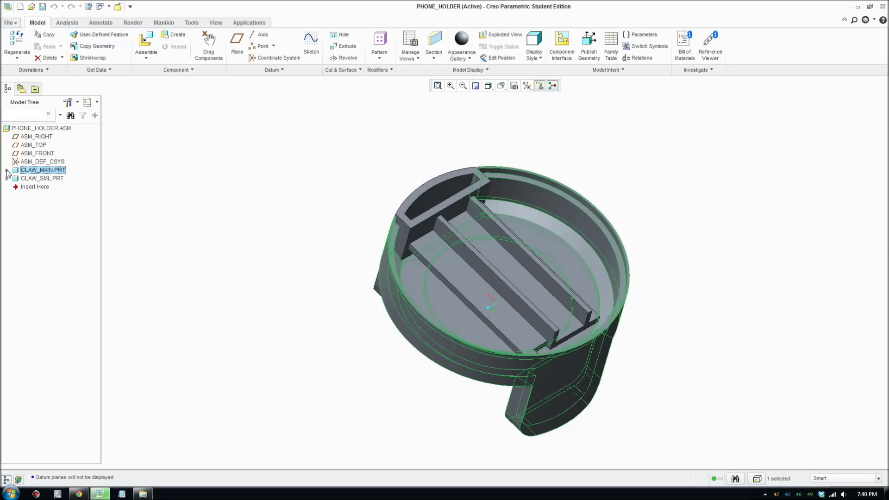
{"action": "left_click", "coordinate": [7, 170]}
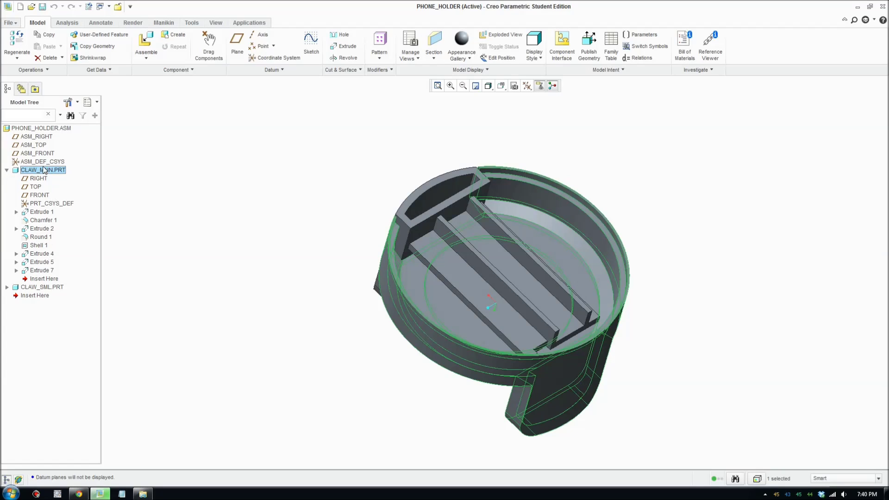
{"action": "left_click", "coordinate": [69, 103]}
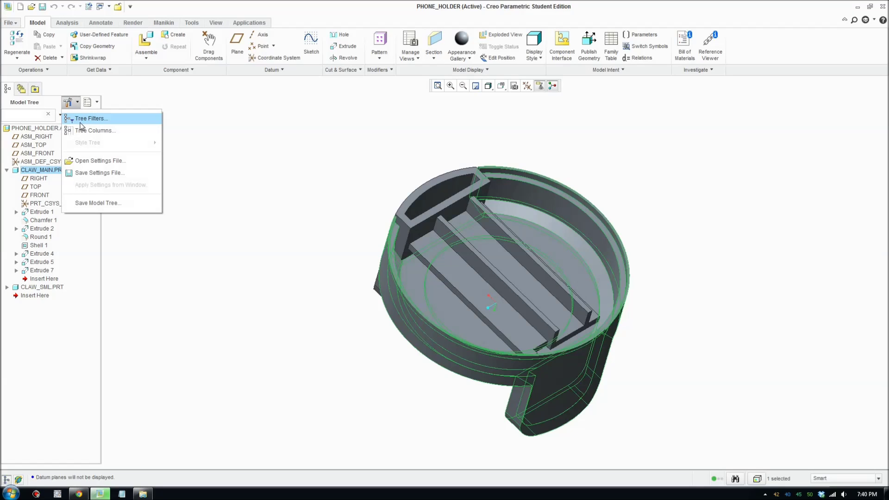
{"action": "left_click", "coordinate": [88, 118]}
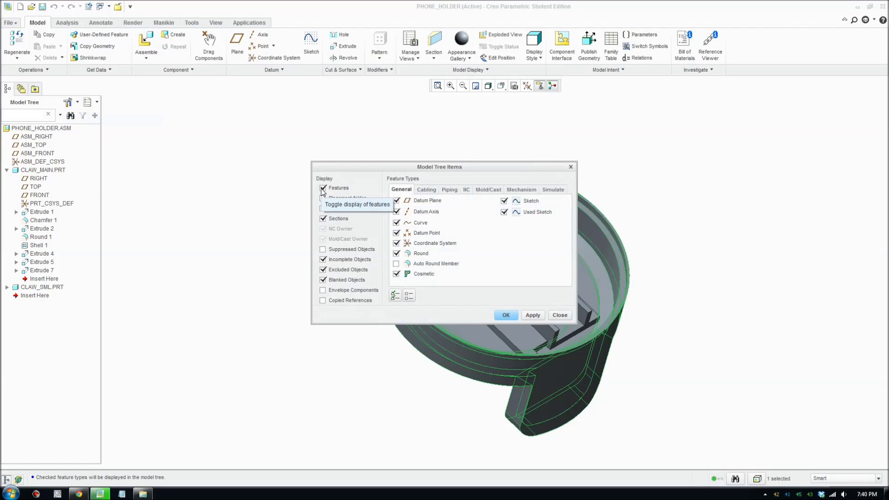
{"action": "left_click", "coordinate": [323, 189]}
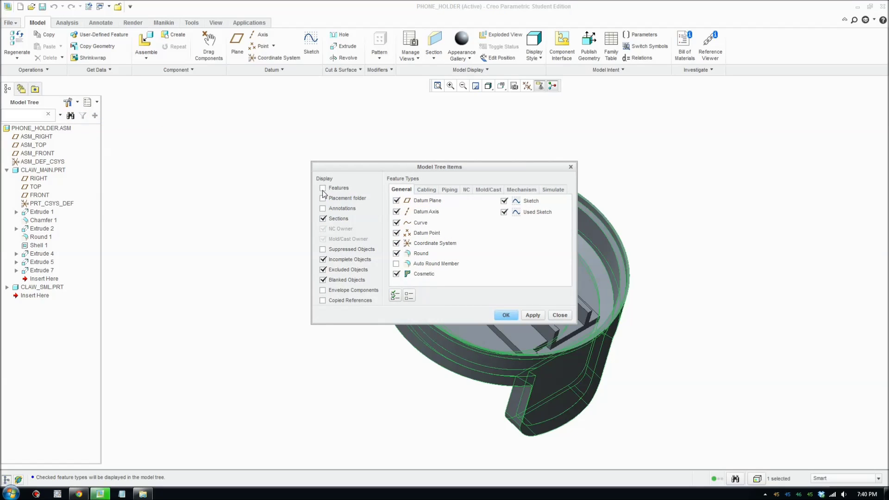
{"action": "left_click", "coordinate": [503, 318]}
Activate CLAW_MAIN.PRT from its Model Tree actions
{"action": "left_click", "coordinate": [38, 269]}
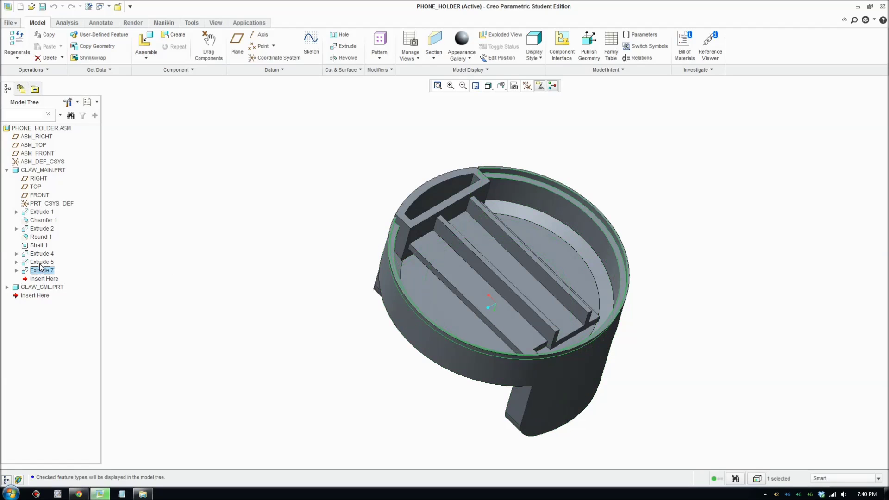
{"action": "right_click", "coordinate": [39, 171]}
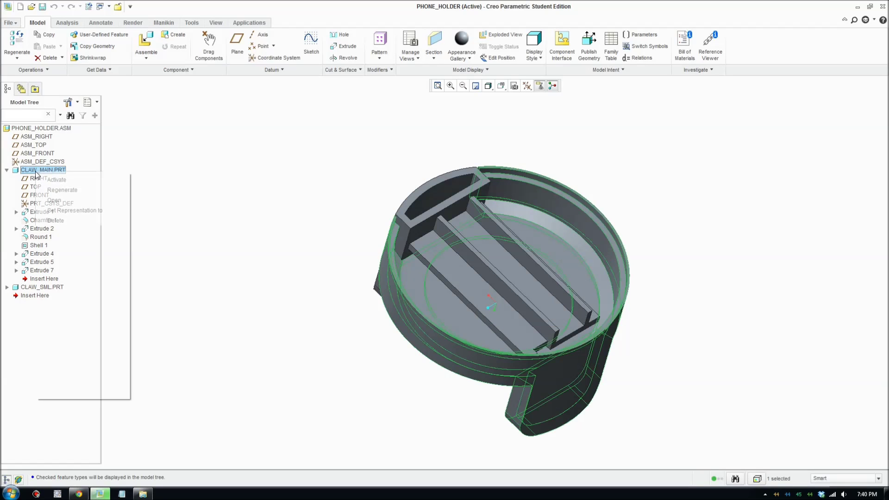
{"action": "left_click", "coordinate": [53, 180]}
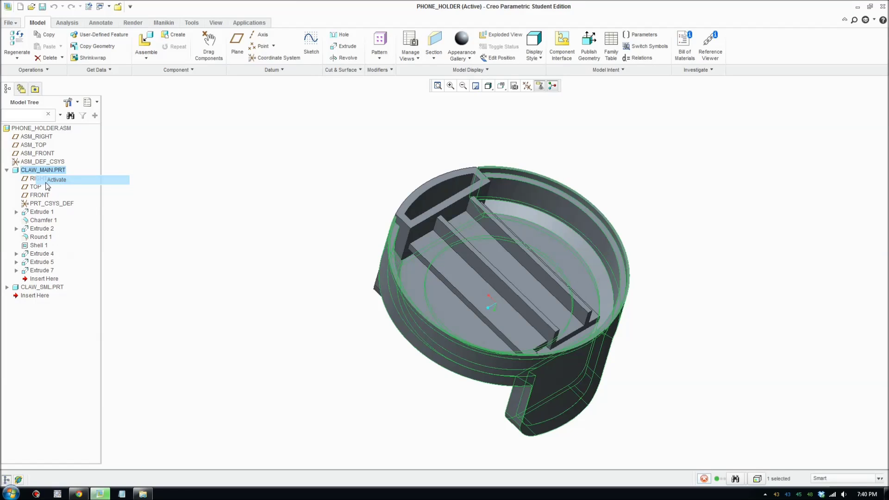
Start Draft 1 with the cup's inner wall surfaces, then begin picking the hinge in References
{"action": "mouse_move", "coordinate": [661, 374]}
{"action": "middle_mouse_down"}
{"action": "mouse_move", "coordinate": [649, 359]}
{"action": "mouse_move", "coordinate": [666, 351]}
{"action": "mouse_move", "coordinate": [670, 374]}
{"action": "mouse_move", "coordinate": [654, 369]}
{"action": "mouse_move", "coordinate": [674, 365]}
{"action": "middle_mouse_up"}
{"action": "scroll", "coordinate": [659, 315], "scroll_direction": "down", "scroll_amount": 3}
{"action": "middle_click_drag", "start_coordinate": [659, 315], "coordinate": [577, 367]}
{"action": "left_click", "coordinate": [348, 35]}
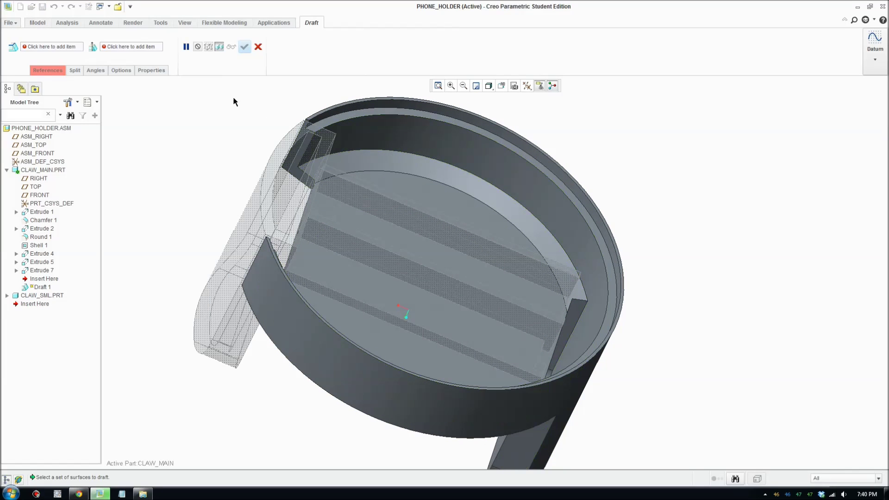
{"action": "scroll", "coordinate": [492, 183], "scroll_direction": "down", "scroll_amount": 2}
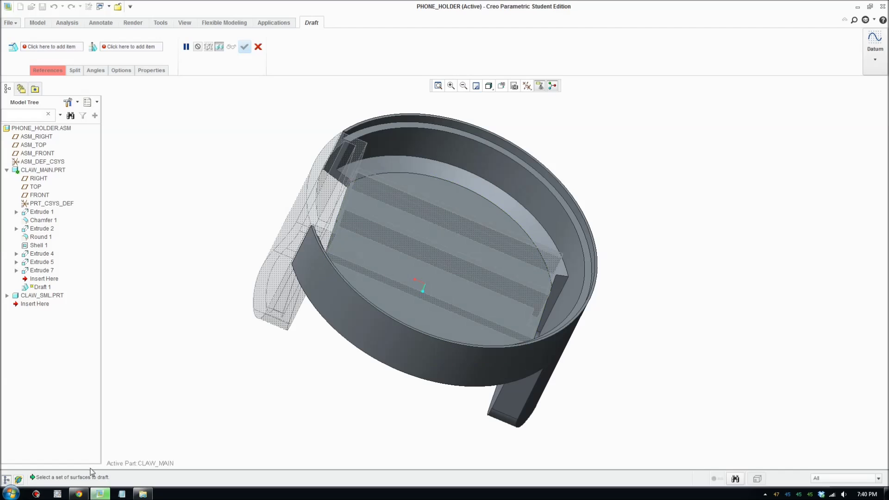
{"action": "scroll", "coordinate": [538, 229], "scroll_direction": "down", "scroll_amount": 2}
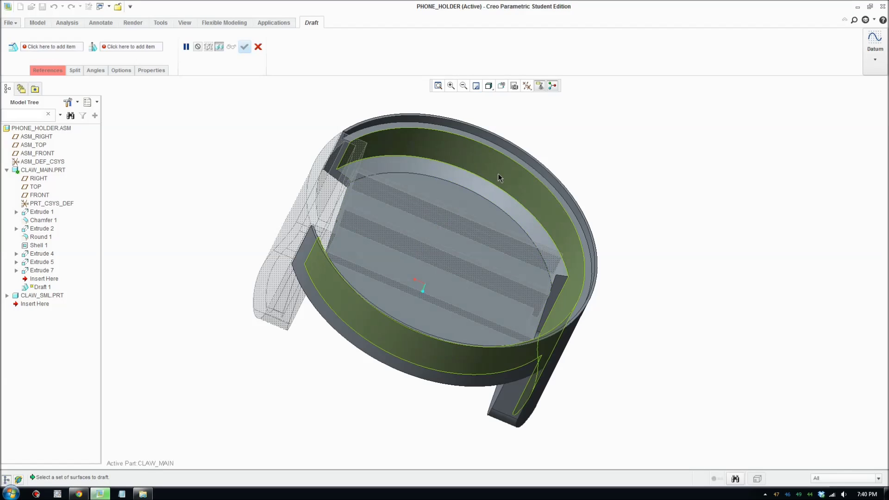
{"action": "middle_click_drag", "start_coordinate": [533, 234], "coordinate": [228, 212]}
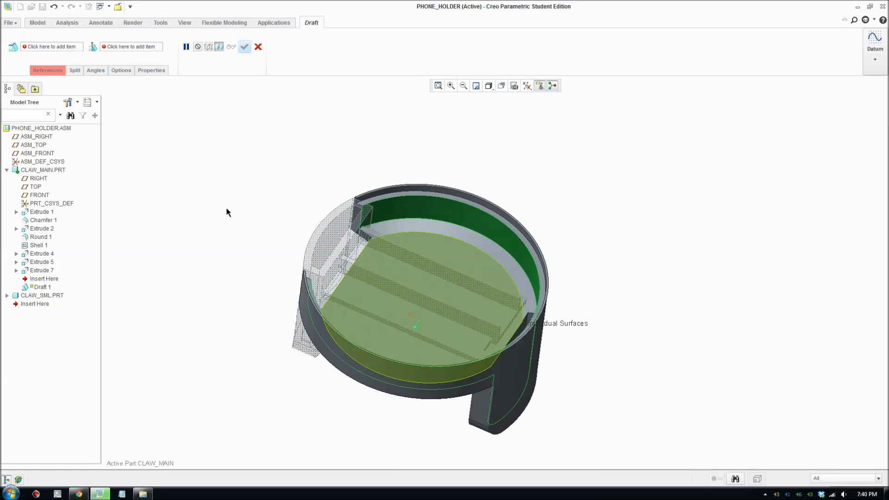
{"action": "left_click", "coordinate": [47, 70]}
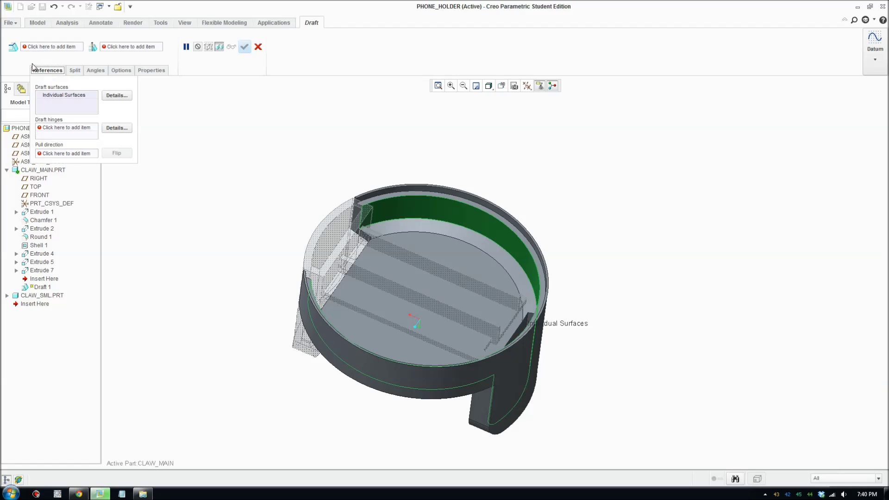
{"action": "left_click", "coordinate": [64, 128]}
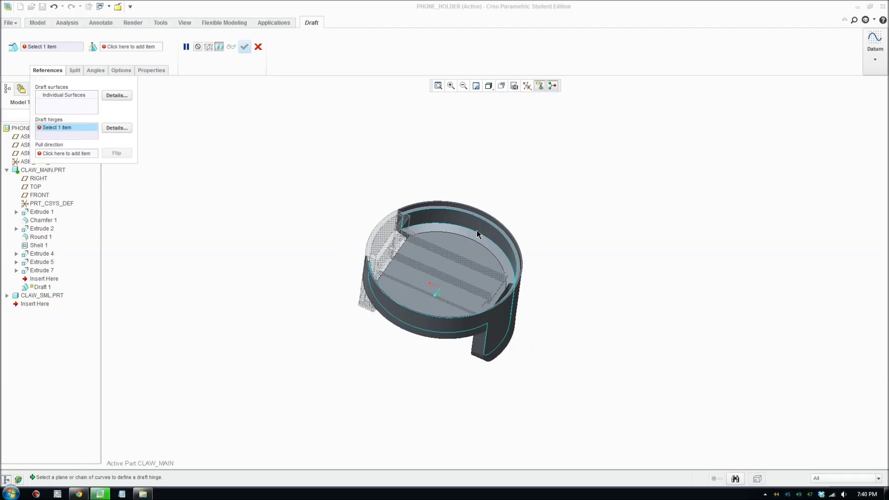
Set the cup's top rim face as the draft hinge for Draft 1
{"action": "scroll", "coordinate": [472, 250], "scroll_direction": "up", "scroll_amount": 2}
{"action": "left_click", "coordinate": [467, 270]}
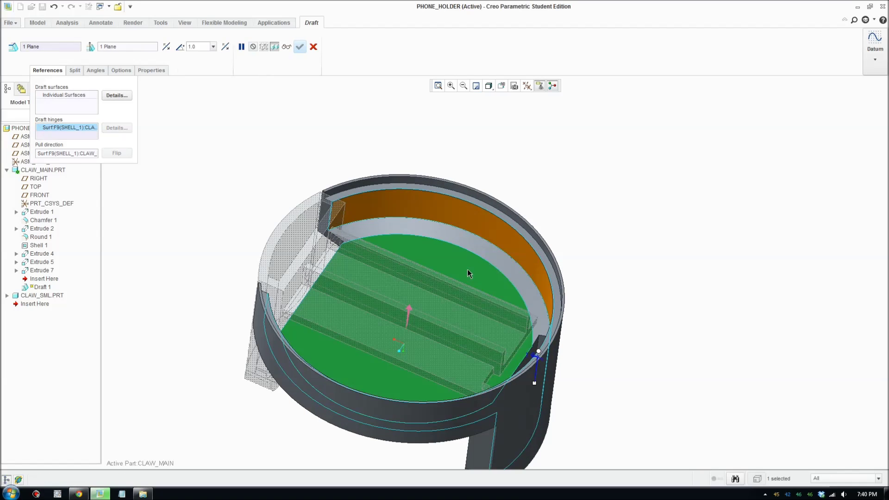
{"action": "middle_click_drag", "start_coordinate": [466, 341], "coordinate": [465, 321]}
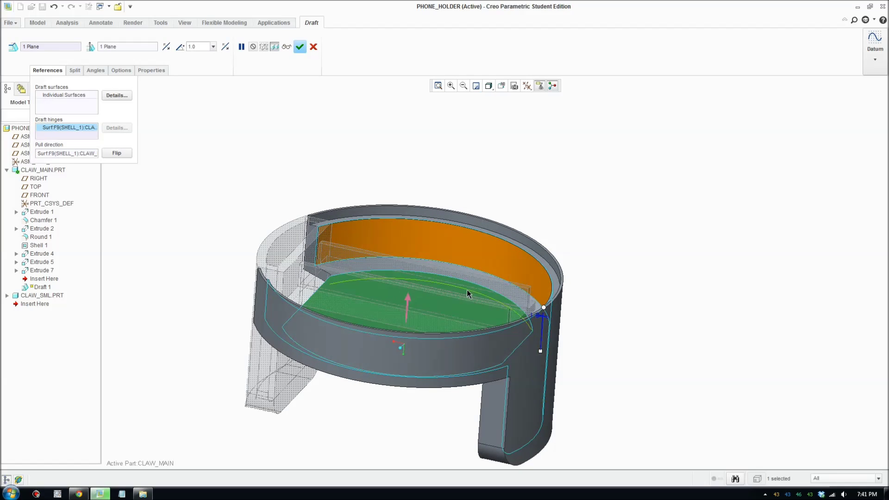
{"action": "scroll", "coordinate": [507, 310], "scroll_direction": "up", "scroll_amount": 2}
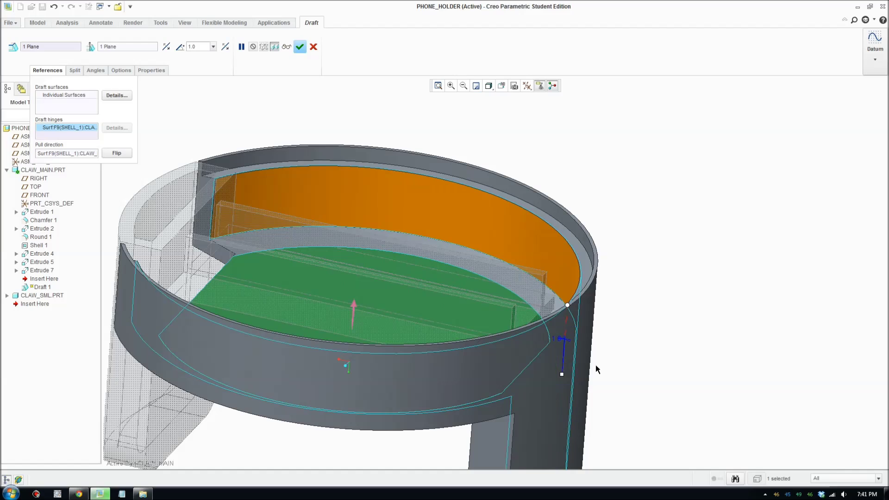
{"action": "scroll", "coordinate": [529, 141], "scroll_direction": "down", "scroll_amount": 1}
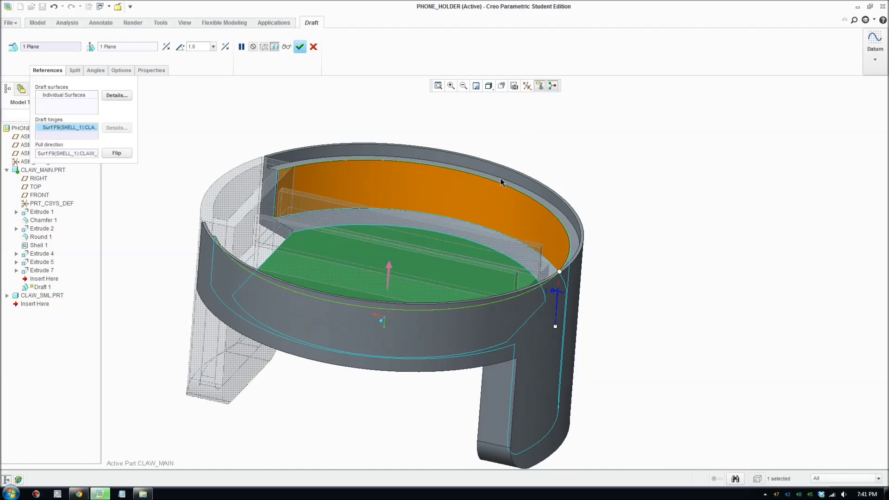
{"action": "scroll", "coordinate": [544, 198], "scroll_direction": "up", "scroll_amount": 3}
{"action": "left_click", "coordinate": [543, 199]}
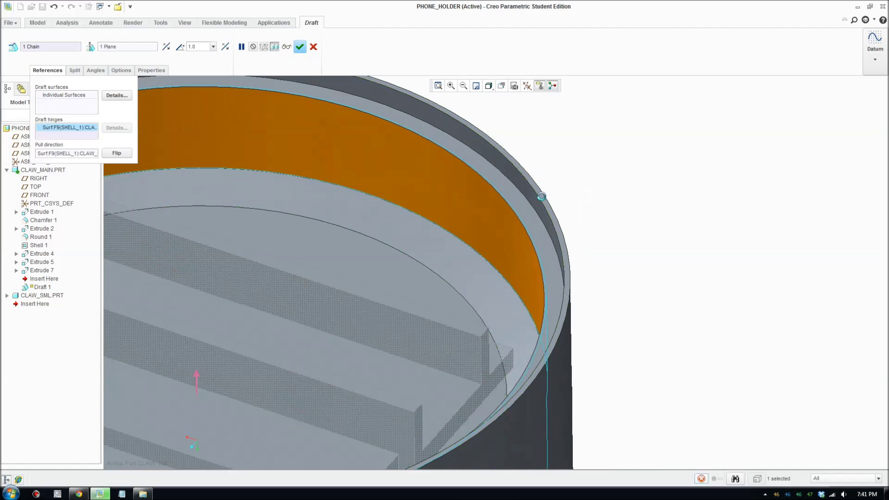
{"action": "scroll", "coordinate": [544, 199], "scroll_direction": "up", "scroll_amount": 1}
{"action": "scroll", "coordinate": [539, 199], "scroll_direction": "up", "scroll_amount": 2}
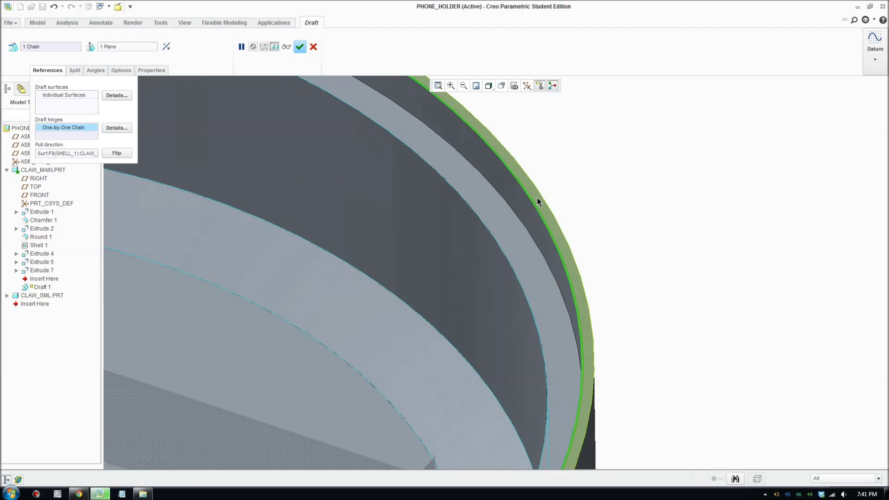
{"action": "left_click", "coordinate": [536, 203]}
{"action": "scroll", "coordinate": [536, 206], "scroll_direction": "down", "scroll_amount": 4}
{"action": "scroll", "coordinate": [418, 179], "scroll_direction": "up", "scroll_amount": 1}
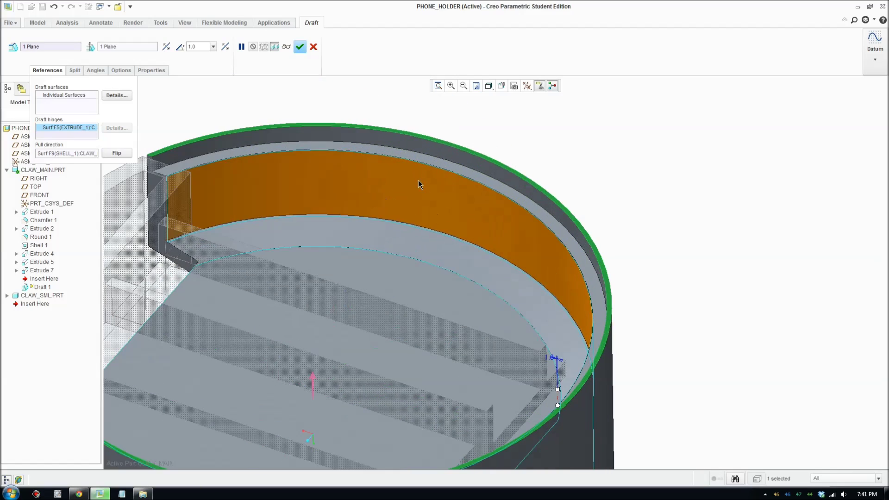
{"action": "scroll", "coordinate": [418, 149], "scroll_direction": "down", "scroll_amount": 1}
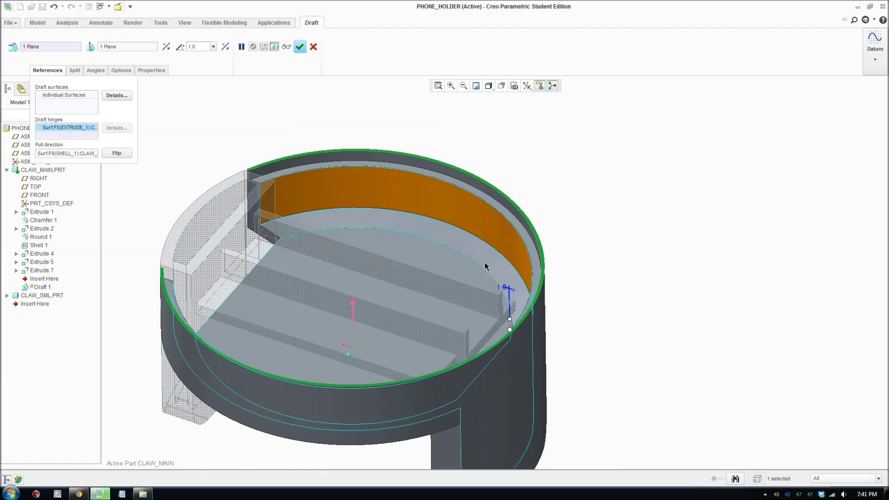
{"action": "middle_click_drag", "start_coordinate": [486, 264], "coordinate": [499, 253]}
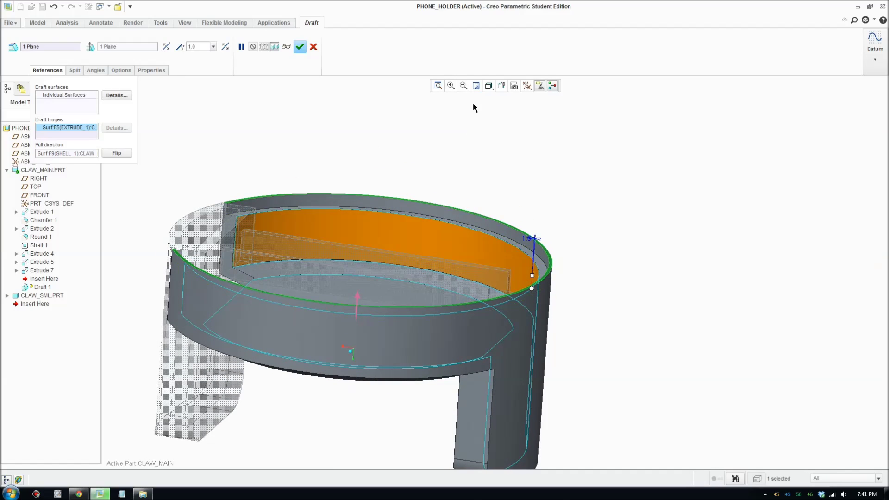
Switch to the RIGHT saved view and orbit to an oblique view of the rim
{"action": "left_click", "coordinate": [490, 86]}
{"action": "left_click", "coordinate": [501, 85]}
{"action": "left_click", "coordinate": [501, 85]}
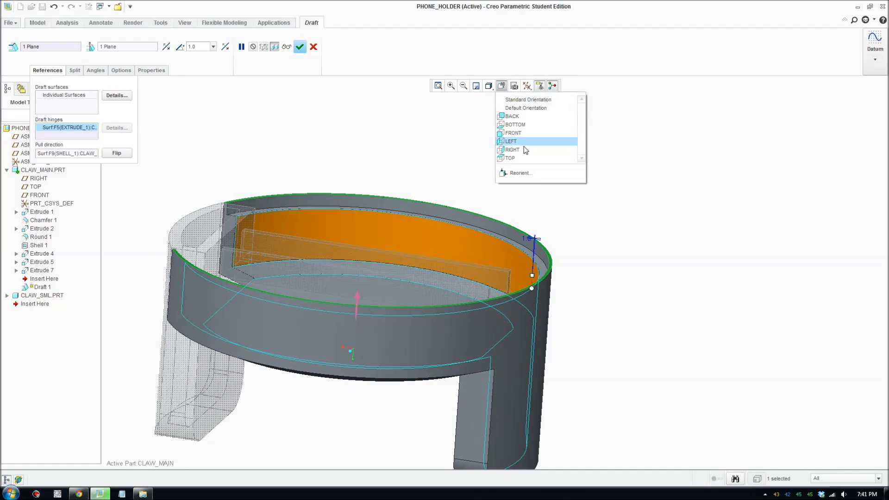
{"action": "left_click", "coordinate": [512, 150]}
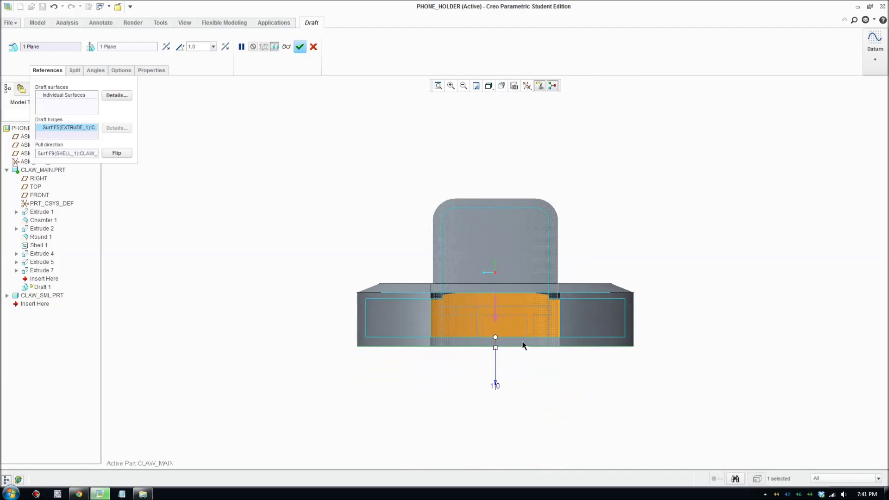
{"action": "middle_click_drag", "start_coordinate": [537, 336], "coordinate": [620, 378]}
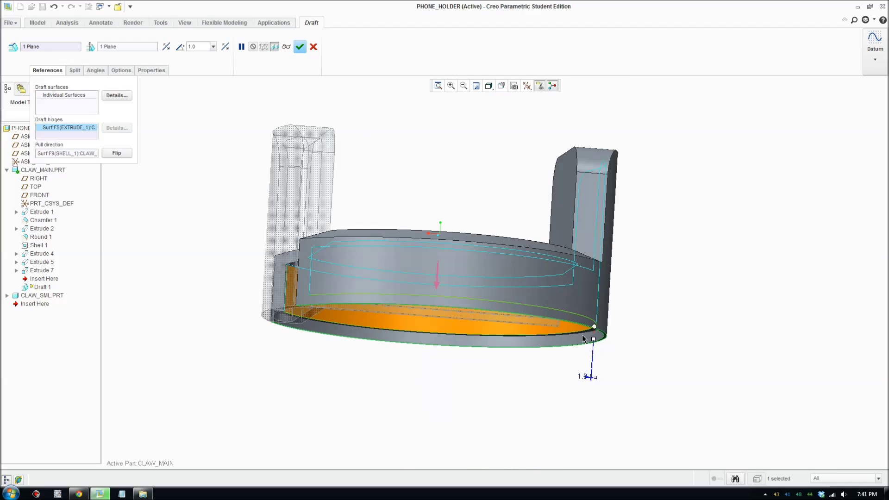
{"action": "scroll", "coordinate": [584, 339], "scroll_direction": "down", "scroll_amount": 3}
Set the draft angle to 1.0° and complete Draft 1
{"action": "left_click_drag", "start_coordinate": [579, 335], "coordinate": [580, 336]}
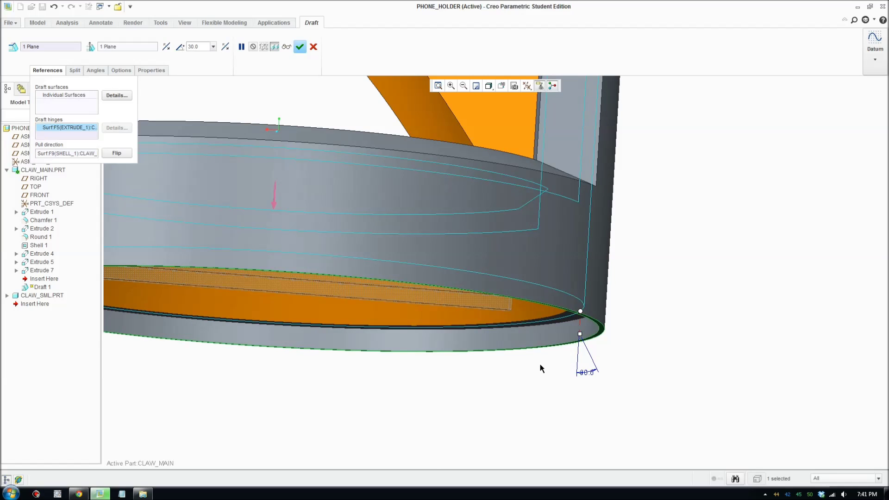
{"action": "middle_click_drag", "start_coordinate": [540, 368], "coordinate": [519, 162]}
{"action": "scroll", "coordinate": [522, 302], "scroll_direction": "up", "scroll_amount": 4}
{"action": "double_click", "coordinate": [519, 161]}
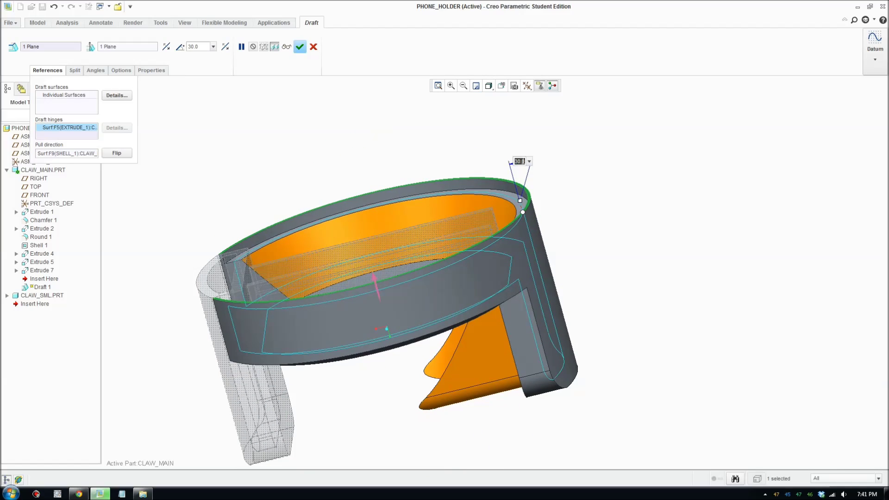
{"action": "type", "text": "1"}
{"action": "key", "text": "Return"}
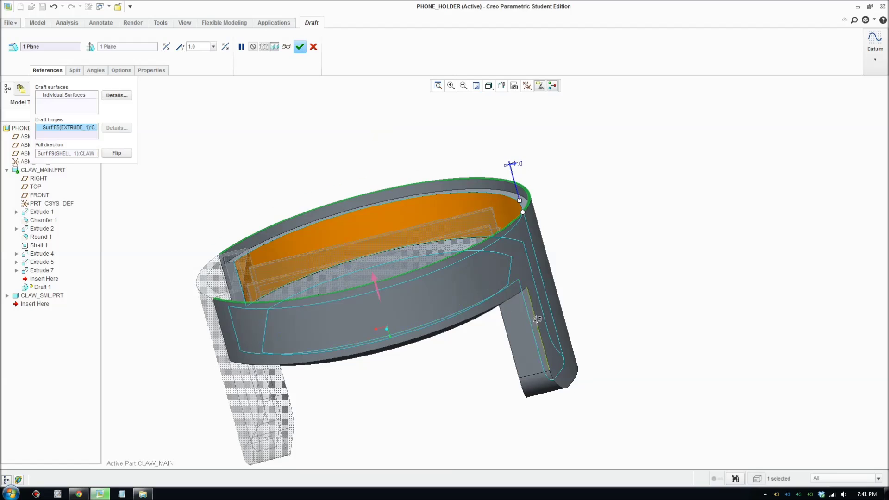
{"action": "middle_click_drag", "start_coordinate": [546, 300], "coordinate": [554, 349]}
{"action": "scroll", "coordinate": [525, 272], "scroll_direction": "down", "scroll_amount": 3}
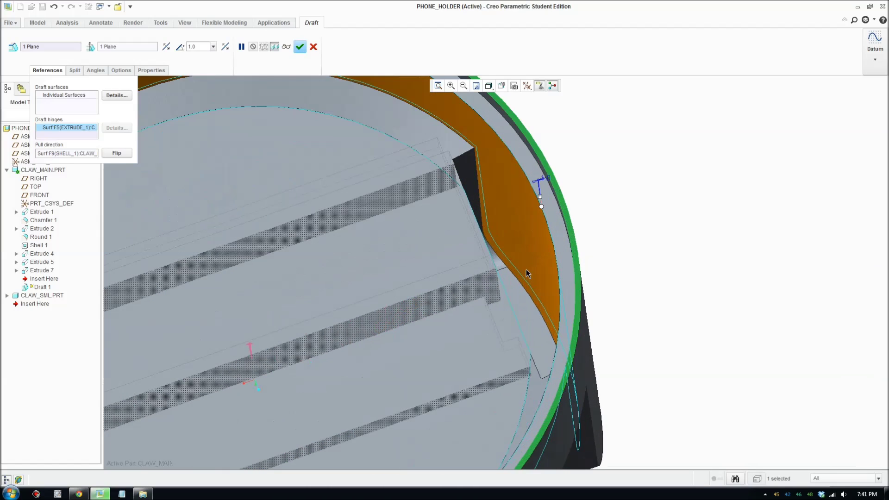
{"action": "left_click", "coordinate": [299, 49]}
{"action": "middle_click_drag", "start_coordinate": [469, 241], "coordinate": [484, 263]}
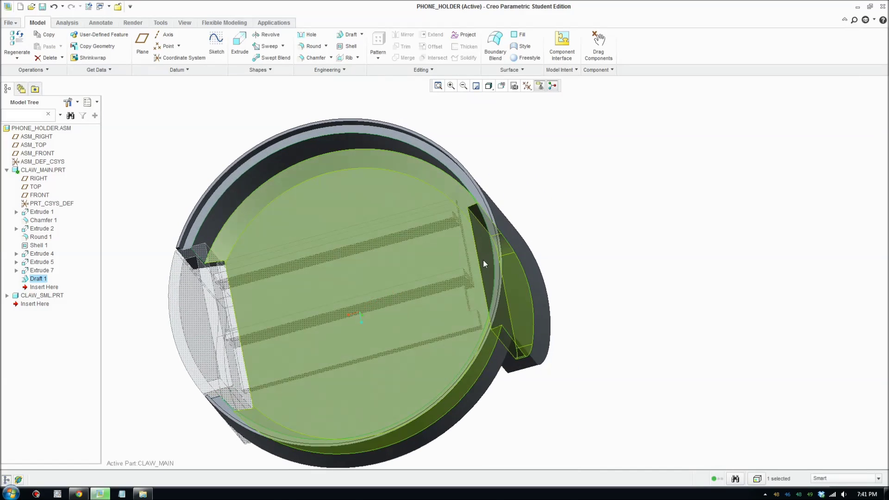
Start a new draft on the claw arm's inner side face
{"action": "left_click", "coordinate": [347, 37]}
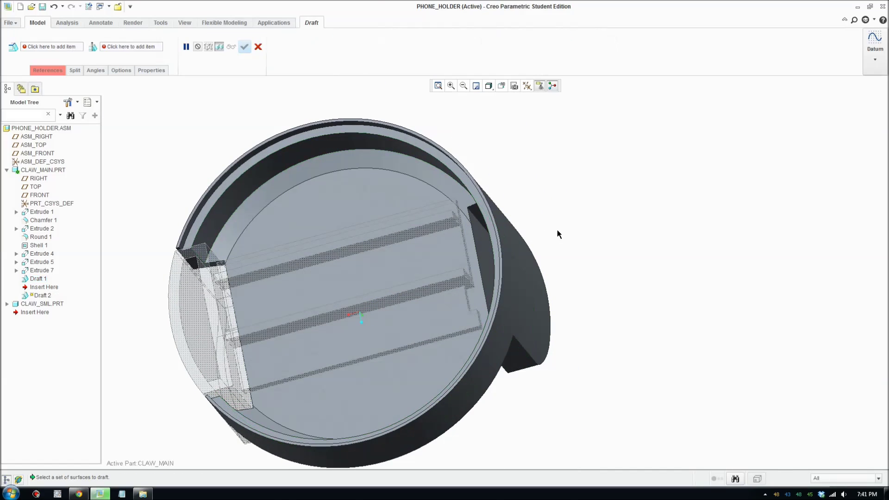
{"action": "middle_click_drag", "start_coordinate": [557, 234], "coordinate": [540, 237]}
{"action": "scroll", "coordinate": [537, 277], "scroll_direction": "down", "scroll_amount": 4}
{"action": "left_click", "coordinate": [472, 324]}
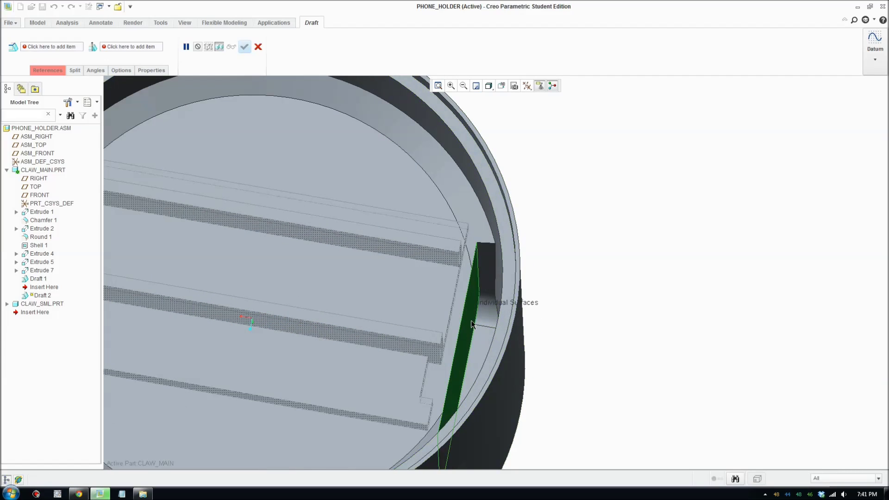
{"action": "scroll", "coordinate": [474, 323], "scroll_direction": "up", "scroll_amount": 5}
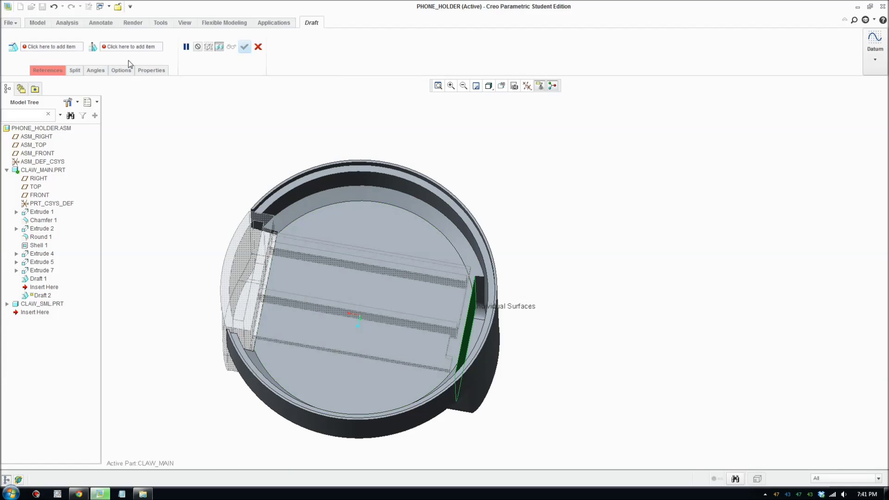
Set the part's floor surface as the draft hinge
{"action": "left_click", "coordinate": [54, 70]}
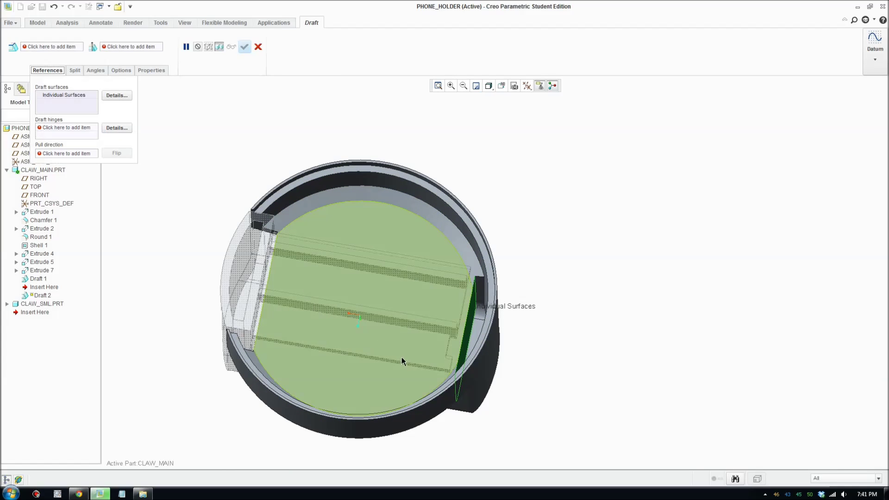
{"action": "middle_click_drag", "start_coordinate": [457, 326], "coordinate": [444, 319]}
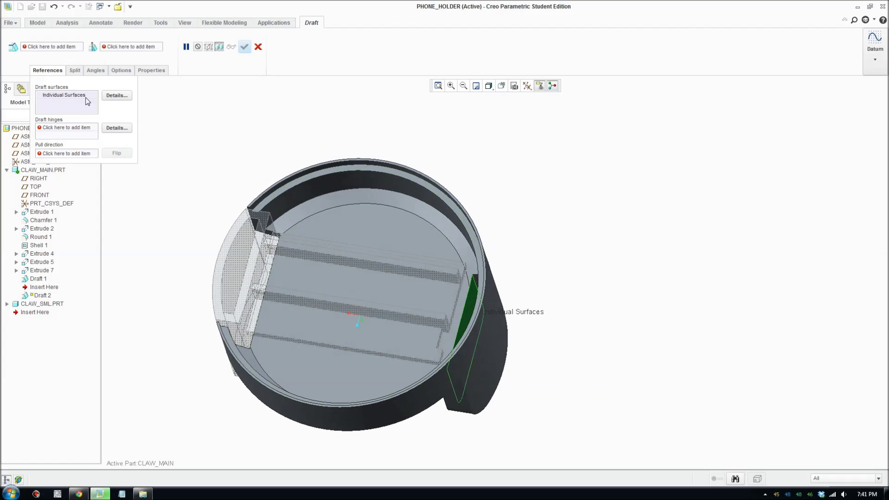
{"action": "left_click", "coordinate": [74, 130]}
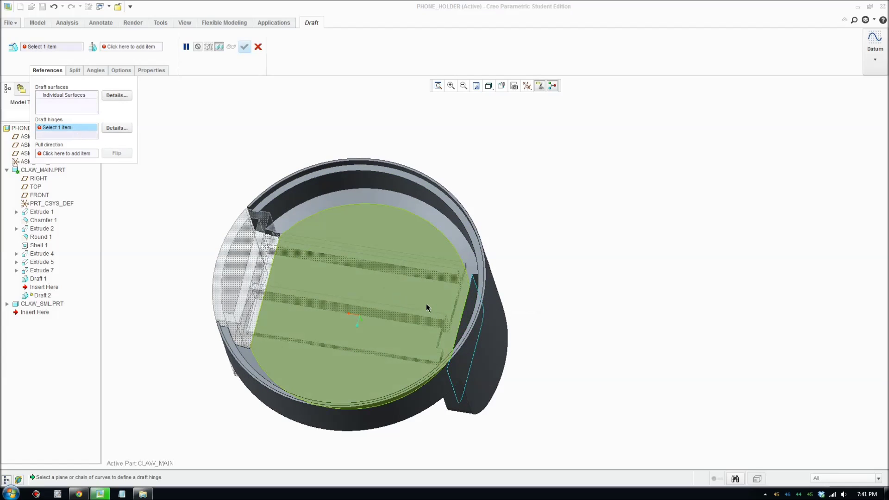
{"action": "mouse_move", "coordinate": [444, 286]}
{"action": "middle_mouse_down"}
{"action": "mouse_move", "coordinate": [464, 287]}
{"action": "mouse_move", "coordinate": [447, 287]}
{"action": "middle_mouse_up"}
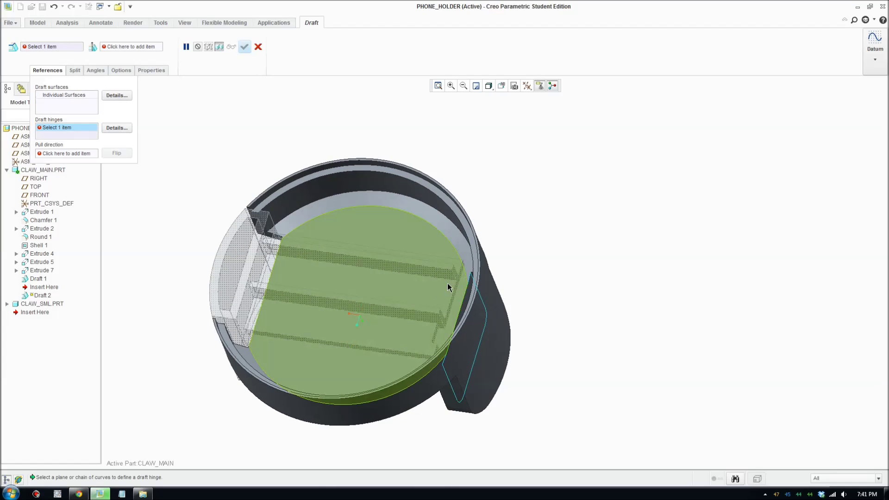
{"action": "left_click", "coordinate": [421, 299]}
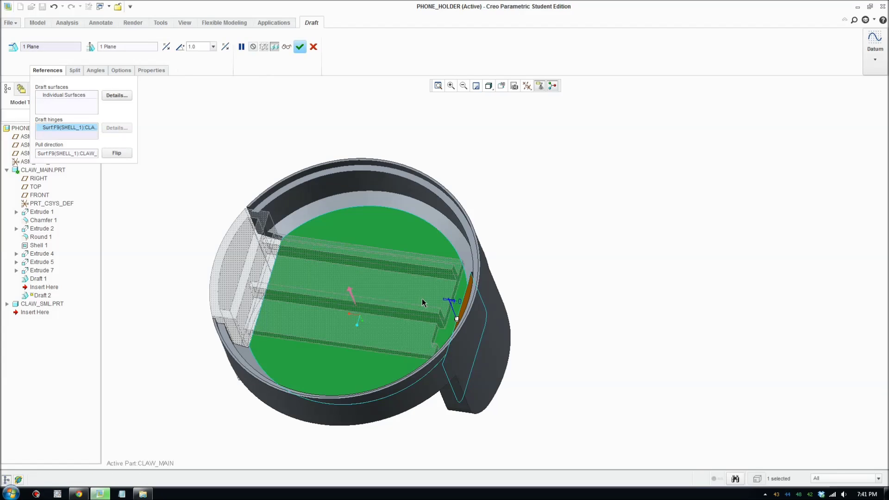
{"action": "middle_click_drag", "start_coordinate": [459, 290], "coordinate": [465, 311]}
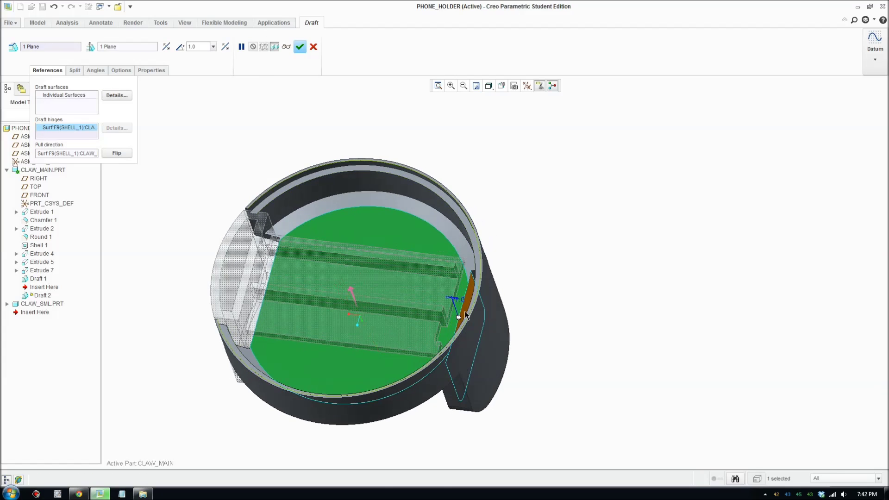
{"action": "scroll", "coordinate": [475, 348], "scroll_direction": "down", "scroll_amount": 3}
Adjust the draft angle handle to a 1.0° taper and complete Draft 2
{"action": "middle_click_drag", "start_coordinate": [474, 346], "coordinate": [459, 266]}
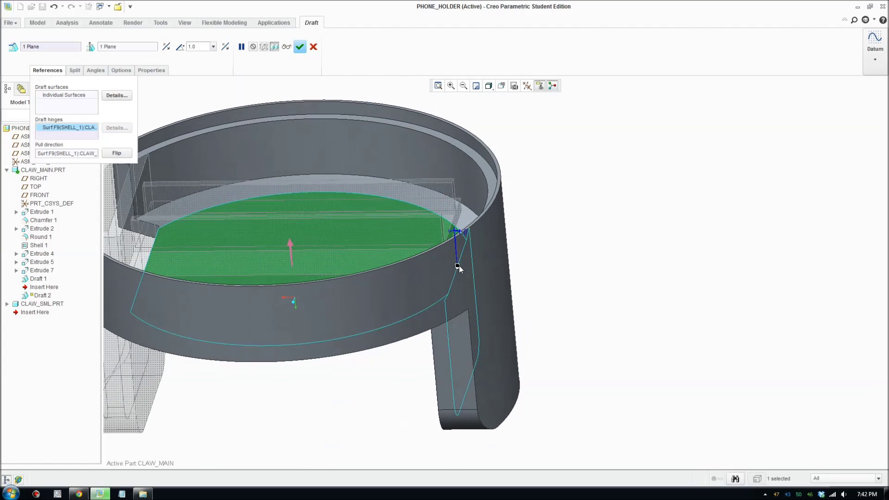
{"action": "left_click_drag", "start_coordinate": [459, 266], "coordinate": [464, 267]}
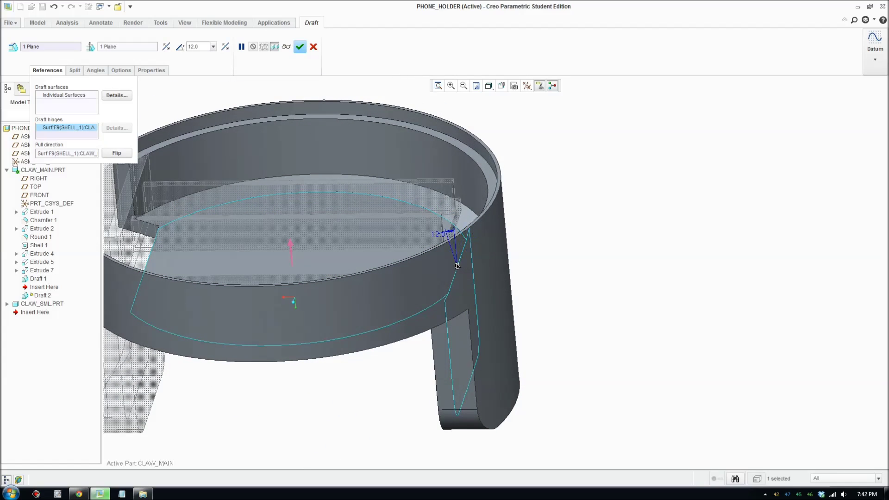
{"action": "left_click_drag", "start_coordinate": [459, 266], "coordinate": [457, 267]}
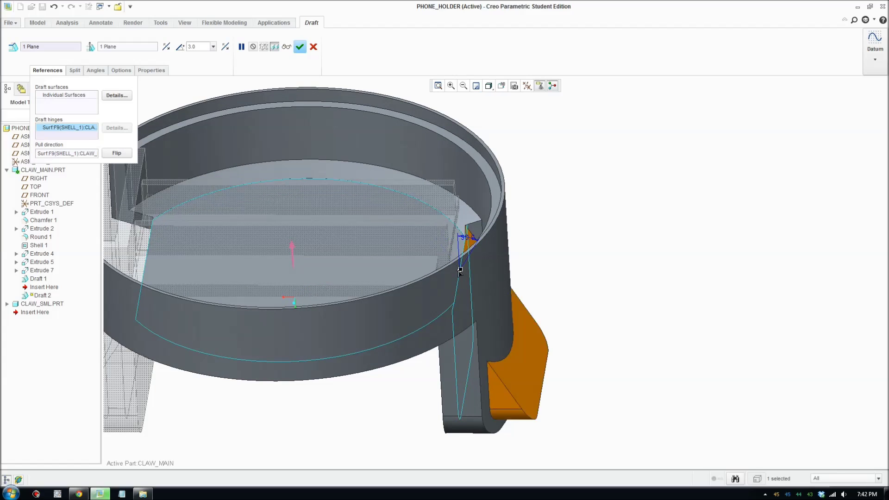
{"action": "left_click_drag", "start_coordinate": [460, 271], "coordinate": [459, 270]}
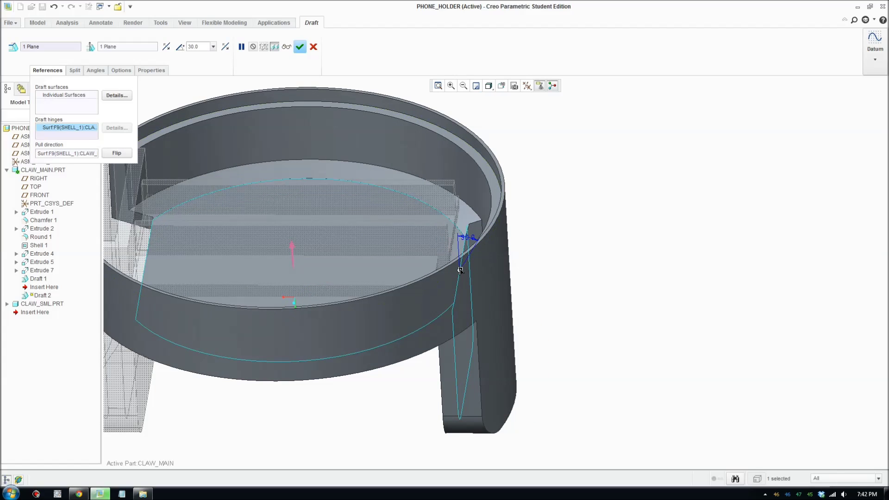
{"action": "left_click_drag", "start_coordinate": [443, 267], "coordinate": [457, 227]}
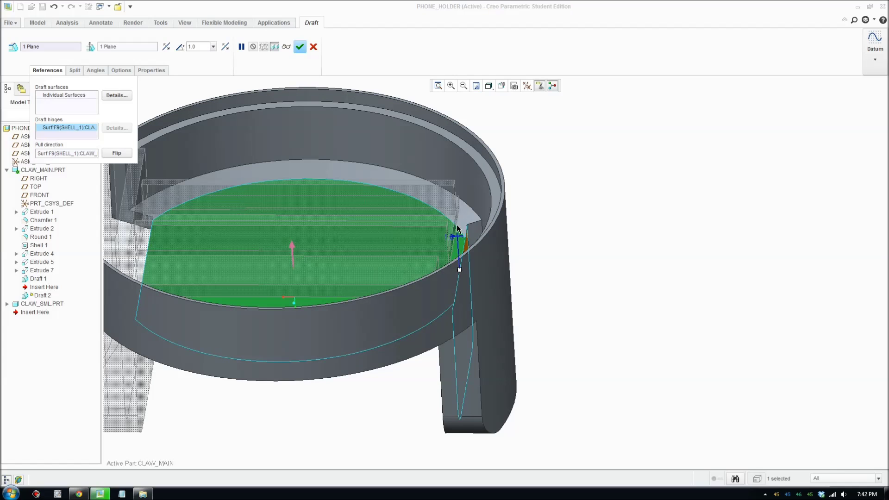
{"action": "left_click", "coordinate": [300, 47]}
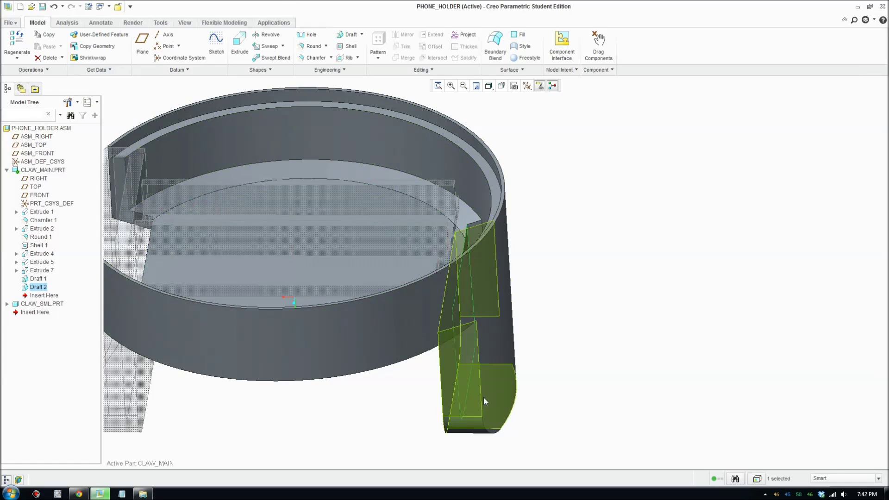
{"action": "scroll", "coordinate": [479, 397], "scroll_direction": "down", "scroll_amount": 3}
{"action": "middle_click_drag", "start_coordinate": [478, 397], "coordinate": [509, 379]}
{"action": "scroll", "coordinate": [504, 426], "scroll_direction": "up", "scroll_amount": 3}
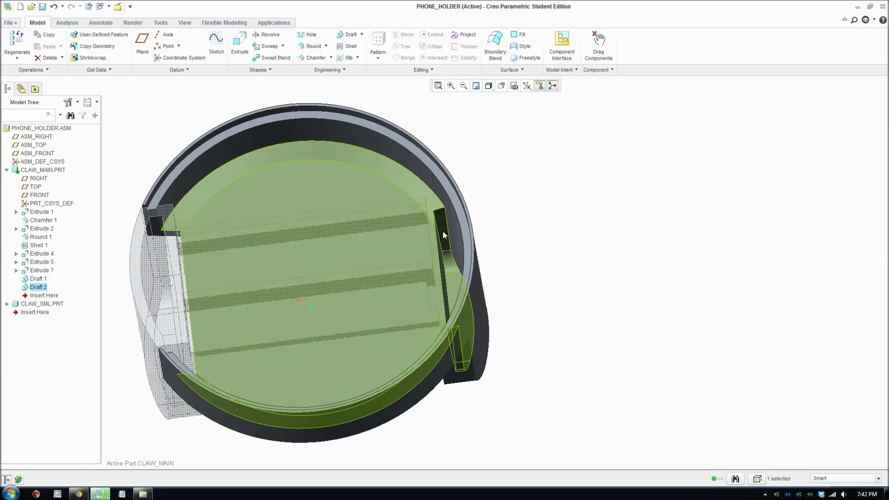
{"action": "middle_click_drag", "start_coordinate": [456, 328], "coordinate": [439, 235]}
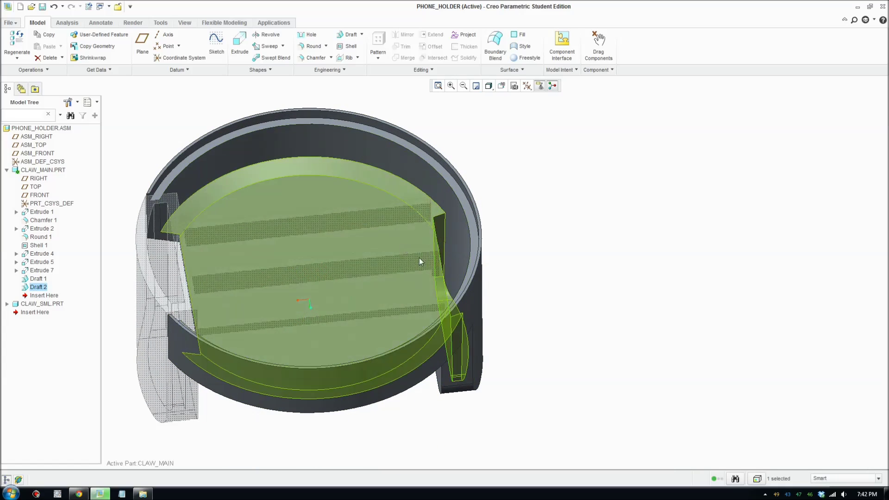
{"action": "scroll", "coordinate": [555, 253], "scroll_direction": "down", "scroll_amount": 2}
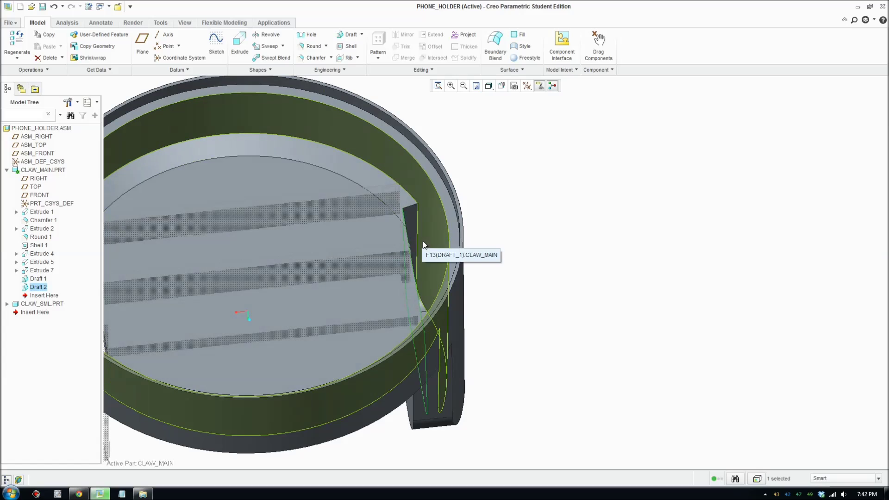
{"action": "scroll", "coordinate": [424, 246], "scroll_direction": "up", "scroll_amount": 2}
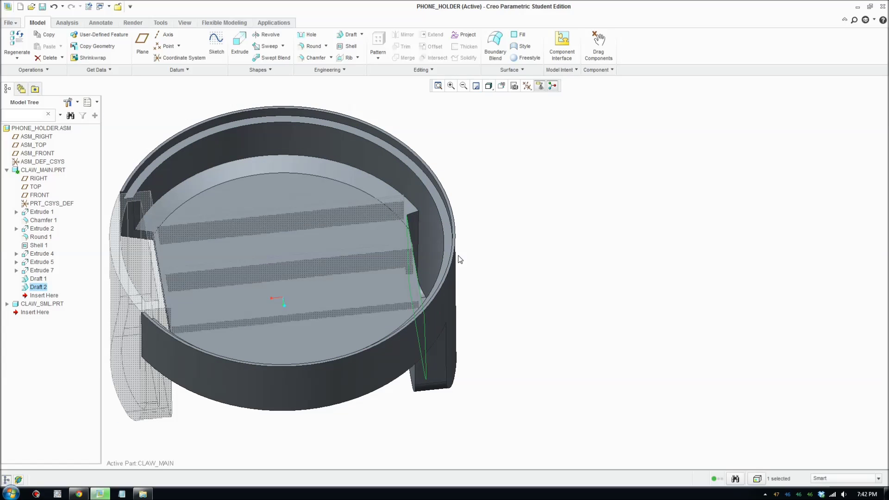
{"action": "middle_click_drag", "start_coordinate": [460, 259], "coordinate": [527, 272], "text": "shift"}
{"action": "scroll", "coordinate": [527, 272], "scroll_direction": "down", "scroll_amount": 3}
{"action": "scroll", "coordinate": [527, 271], "scroll_direction": "up", "scroll_amount": 2}
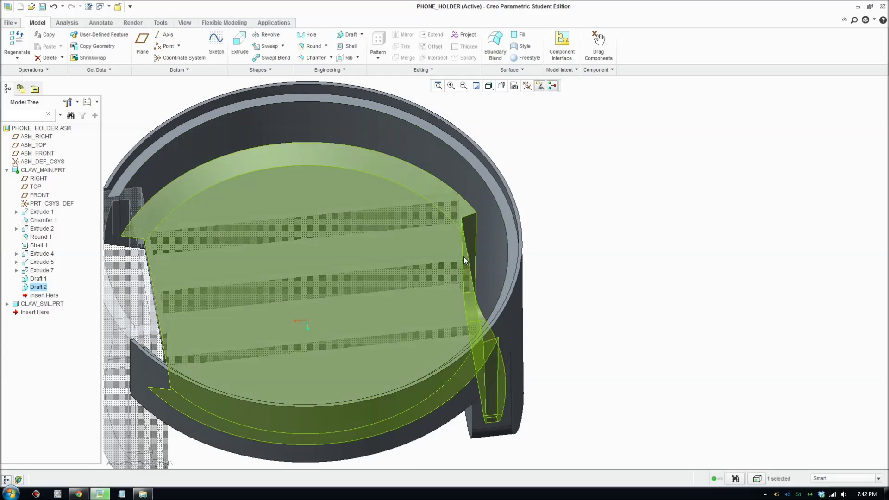
{"action": "left_click", "coordinate": [575, 254]}
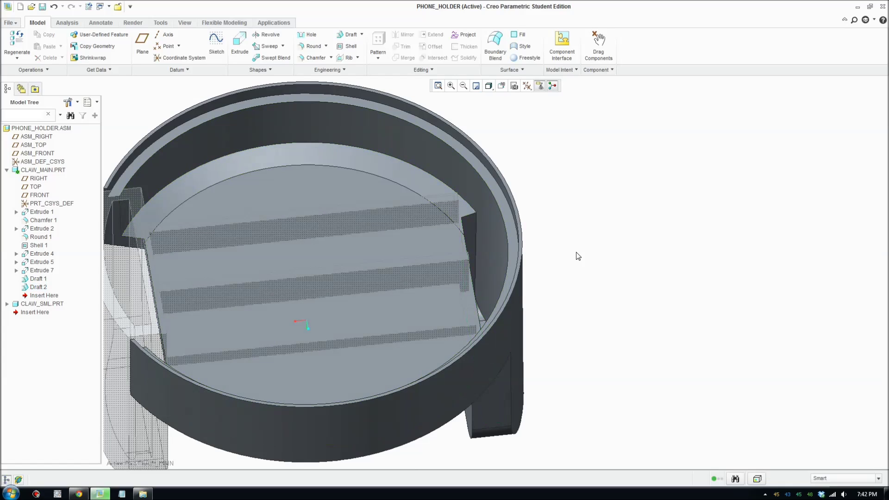
{"action": "scroll", "coordinate": [578, 254], "scroll_direction": "up", "scroll_amount": 2}
{"action": "left_click", "coordinate": [44, 296]}
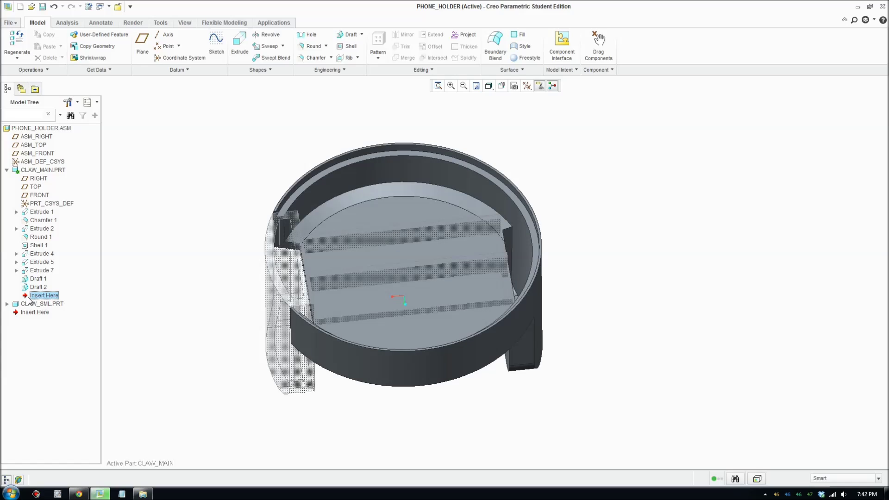
{"action": "left_click_drag", "start_coordinate": [39, 298], "coordinate": [40, 231]}
{"action": "left_click_drag", "start_coordinate": [43, 294], "coordinate": [41, 237]}
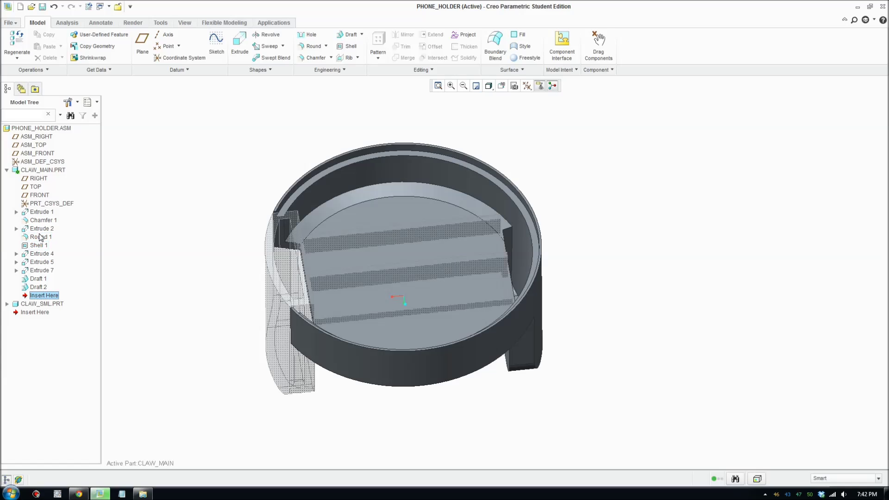
{"action": "right_click", "coordinate": [37, 171]}
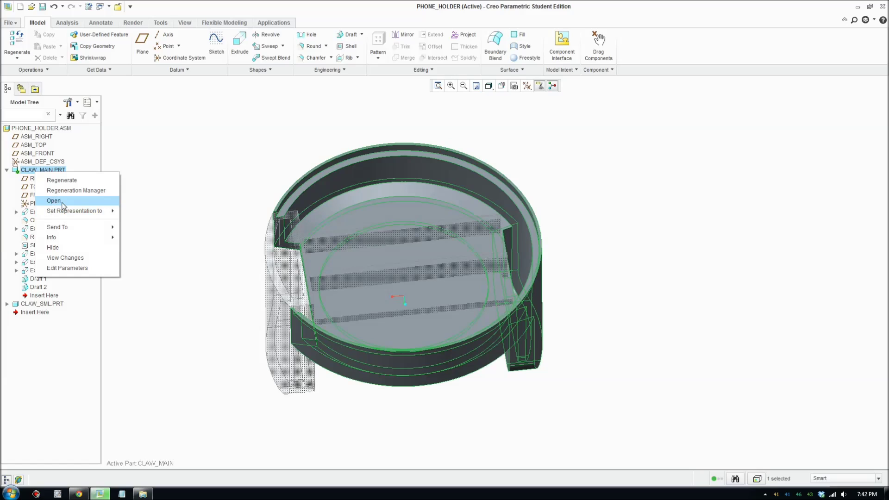
Open CLAW_MAIN.PRT in a maximized window and roll the insertion point back after Shell 1
{"action": "left_click", "coordinate": [53, 201]}
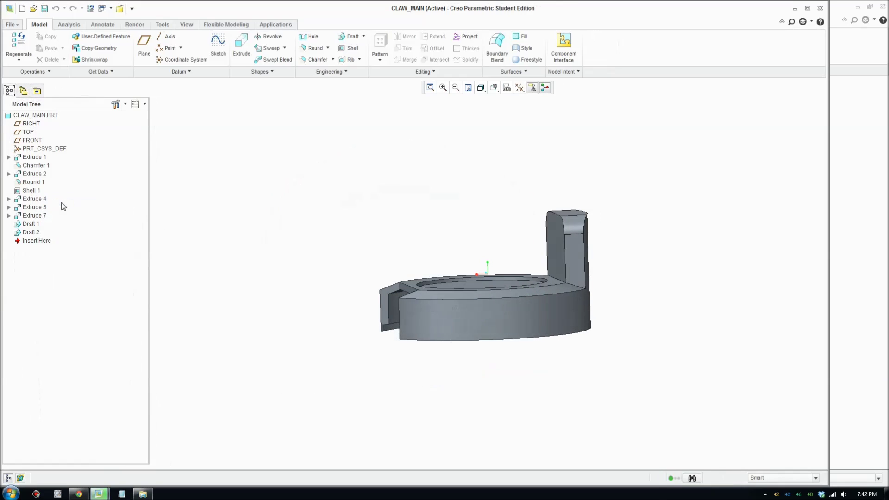
{"action": "left_click", "coordinate": [807, 8]}
{"action": "mouse_move", "coordinate": [616, 367]}
{"action": "middle_mouse_down"}
{"action": "mouse_move", "coordinate": [591, 298]}
{"action": "mouse_move", "coordinate": [609, 238]}
{"action": "mouse_move", "coordinate": [610, 267]}
{"action": "mouse_move", "coordinate": [595, 239]}
{"action": "middle_mouse_up"}
{"action": "scroll", "coordinate": [592, 259], "scroll_direction": "up", "scroll_amount": 5}
{"action": "scroll", "coordinate": [569, 267], "scroll_direction": "down", "scroll_amount": 2}
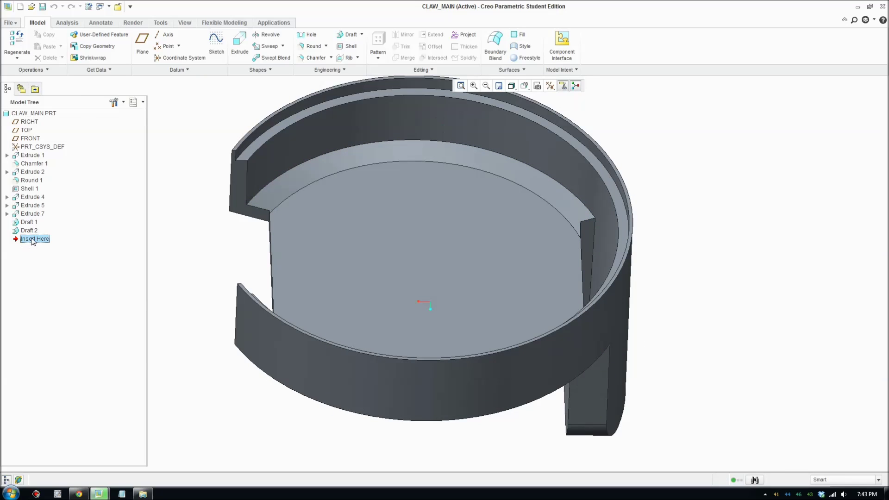
{"action": "left_click_drag", "start_coordinate": [32, 241], "coordinate": [42, 198]}
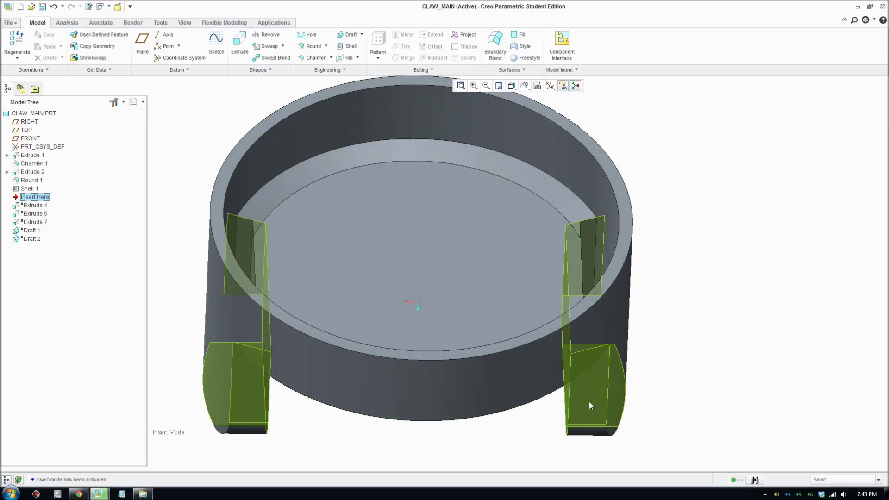
Move the insertion point above Shell 1 to show the unshelled solid
{"action": "mouse_move", "coordinate": [742, 235]}
{"action": "middle_mouse_down"}
{"action": "mouse_move", "coordinate": [744, 244]}
{"action": "mouse_move", "coordinate": [733, 245]}
{"action": "middle_mouse_up"}
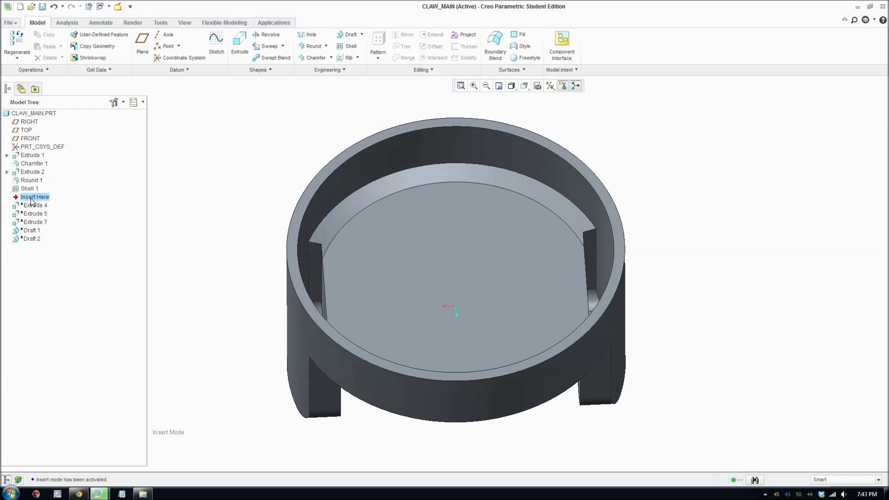
{"action": "left_click_drag", "start_coordinate": [30, 193], "coordinate": [30, 189]}
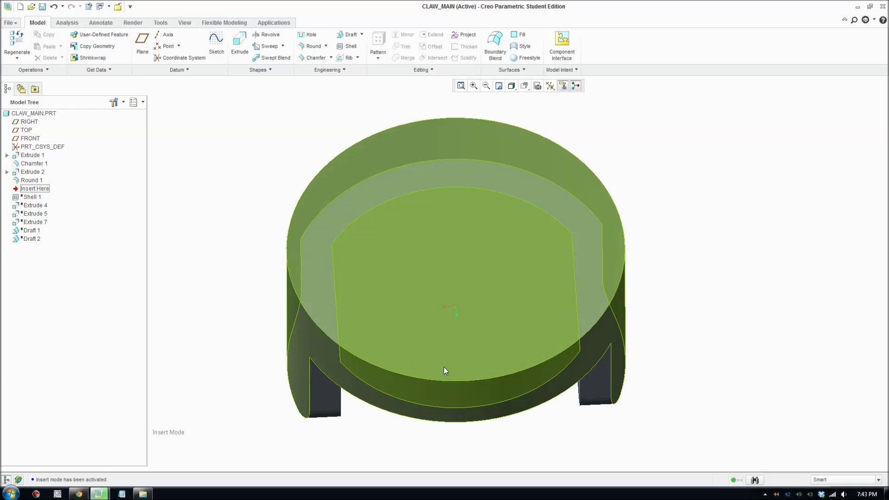
{"action": "middle_click_drag", "start_coordinate": [443, 367], "coordinate": [601, 369]}
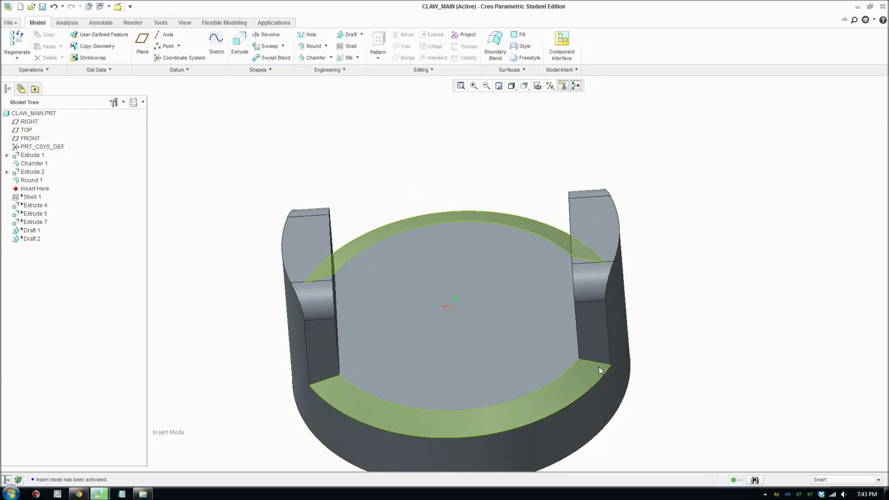
{"action": "scroll", "coordinate": [660, 353], "scroll_direction": "down", "scroll_amount": 2}
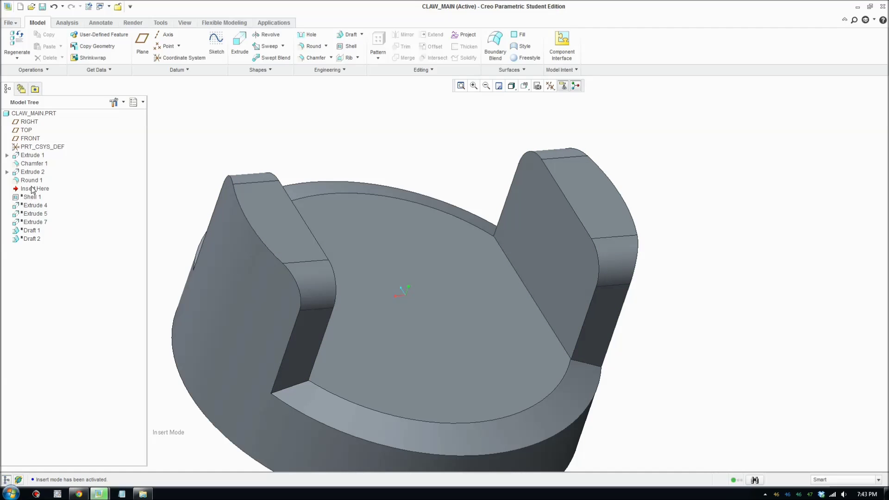
Move the insertion point above Round 1 and start a new draft there
{"action": "left_click_drag", "start_coordinate": [33, 190], "coordinate": [30, 180]}
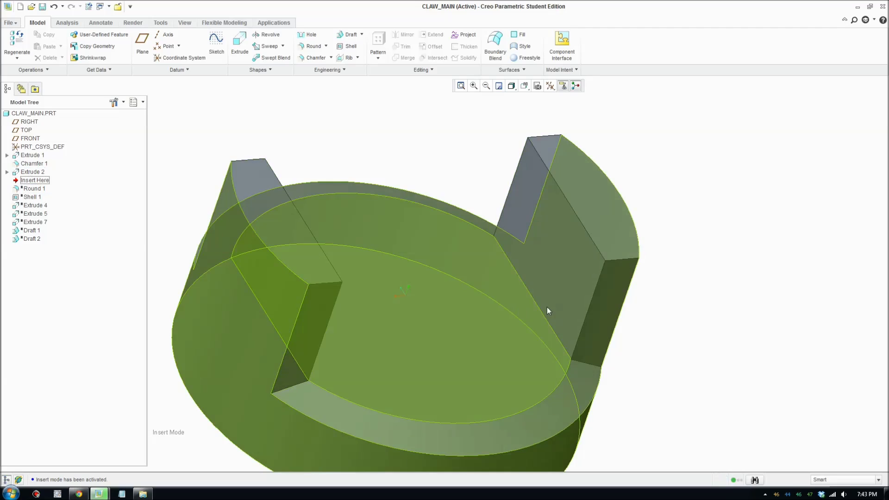
{"action": "scroll", "coordinate": [547, 310], "scroll_direction": "up", "scroll_amount": 2}
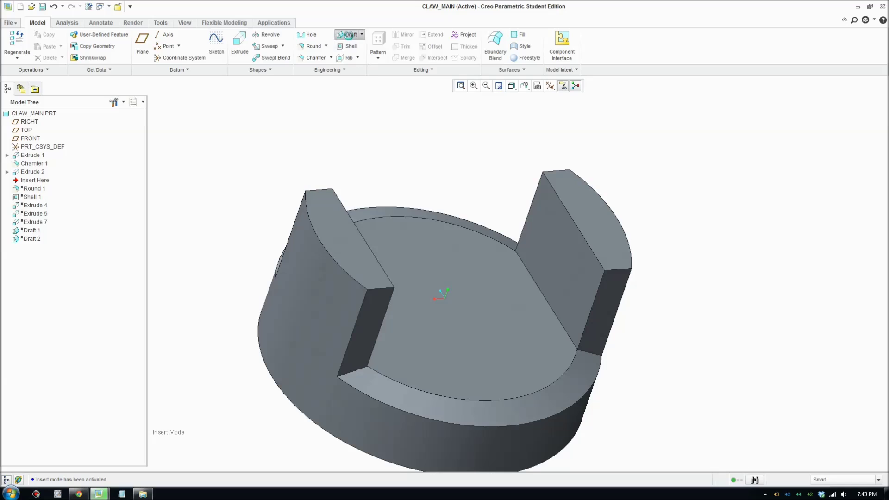
{"action": "left_click", "coordinate": [348, 34]}
Select the slot-facing faces of both the right and left claw arms as draft surfaces
{"action": "middle_click_drag", "start_coordinate": [683, 300], "coordinate": [651, 301]}
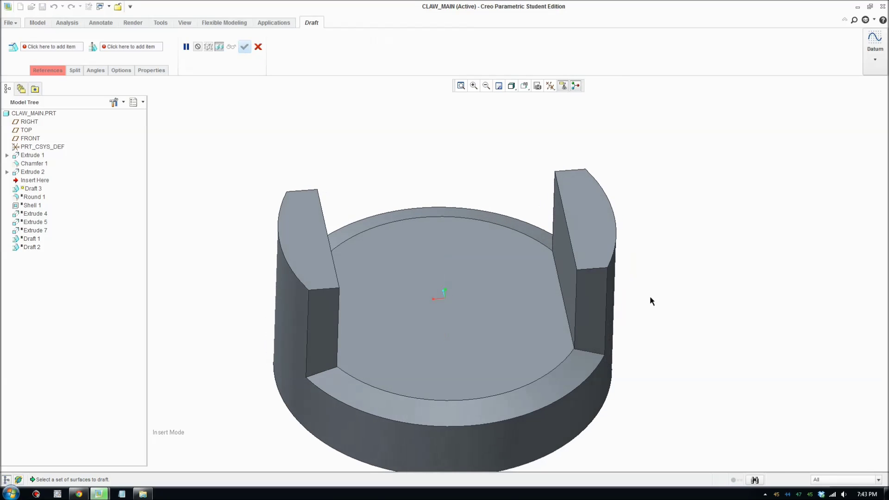
{"action": "left_click", "coordinate": [600, 304]}
{"action": "left_click", "coordinate": [318, 318], "text": "ctrl"}
{"action": "middle_click_drag", "start_coordinate": [385, 307], "coordinate": [502, 312]}
{"action": "left_click", "coordinate": [501, 168], "text": "ctrl"}
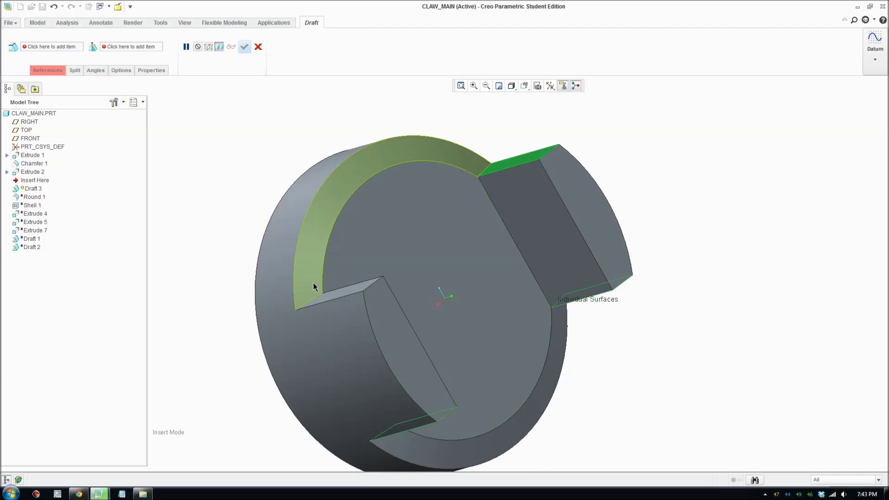
{"action": "left_click", "coordinate": [336, 295], "text": "ctrl"}
{"action": "mouse_move", "coordinate": [531, 353]}
{"action": "middle_mouse_down"}
{"action": "mouse_move", "coordinate": [494, 296]}
{"action": "mouse_move", "coordinate": [467, 278]}
{"action": "middle_mouse_up"}
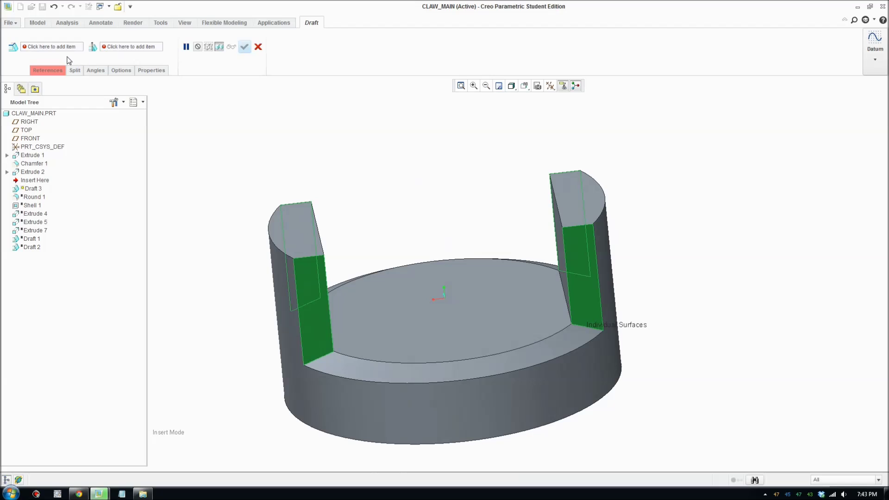
Set the claw top surface as the draft hinge in References
{"action": "left_click", "coordinate": [48, 70]}
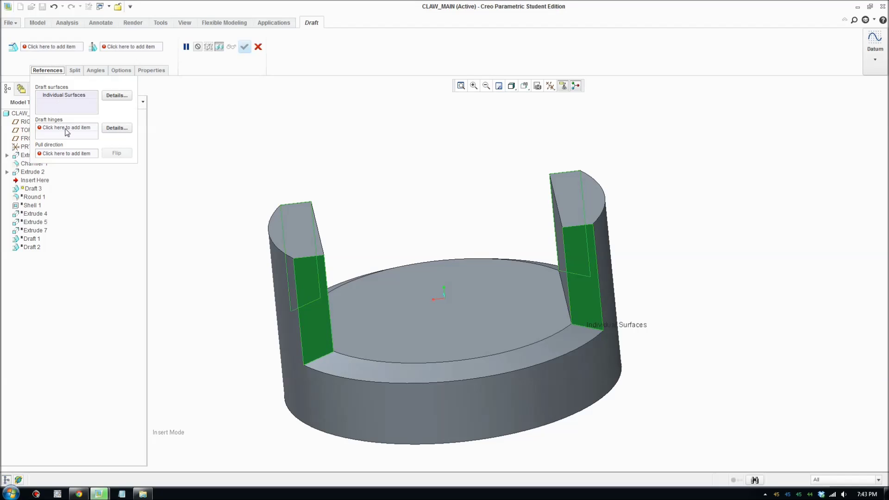
{"action": "left_click", "coordinate": [67, 129]}
{"action": "mouse_move", "coordinate": [250, 208]}
{"action": "middle_mouse_down"}
{"action": "mouse_move", "coordinate": [333, 222]}
{"action": "mouse_move", "coordinate": [526, 212]}
{"action": "mouse_move", "coordinate": [585, 245]}
{"action": "mouse_move", "coordinate": [534, 300]}
{"action": "middle_mouse_up"}
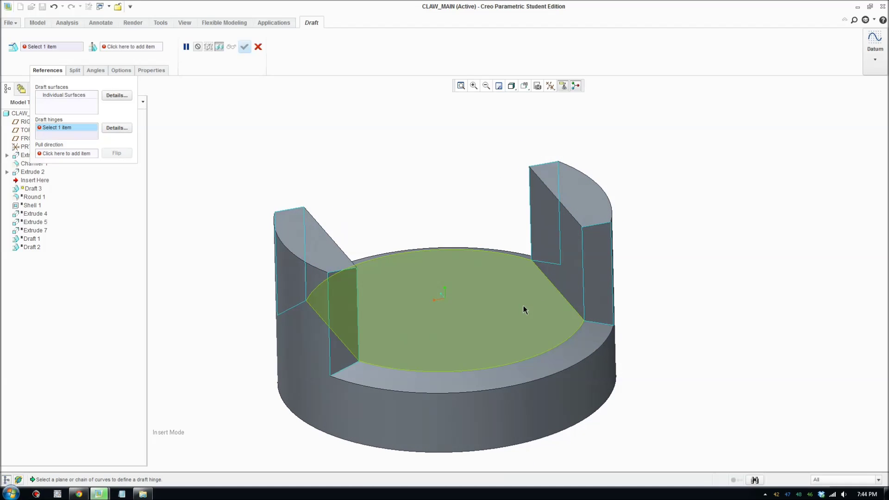
{"action": "left_click", "coordinate": [572, 191]}
{"action": "mouse_move", "coordinate": [552, 259]}
{"action": "middle_mouse_down"}
{"action": "mouse_move", "coordinate": [597, 248]}
{"action": "mouse_move", "coordinate": [524, 154]}
{"action": "middle_mouse_up"}
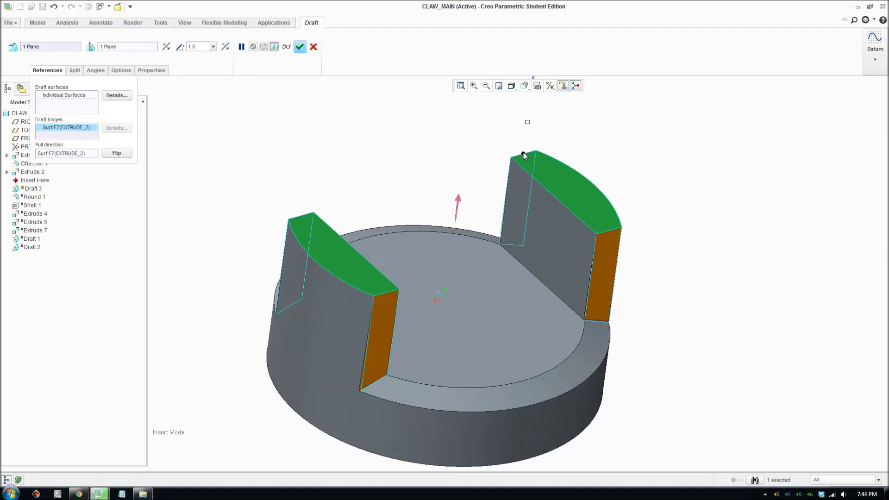
{"action": "scroll", "coordinate": [528, 170], "scroll_direction": "down", "scroll_amount": 2}
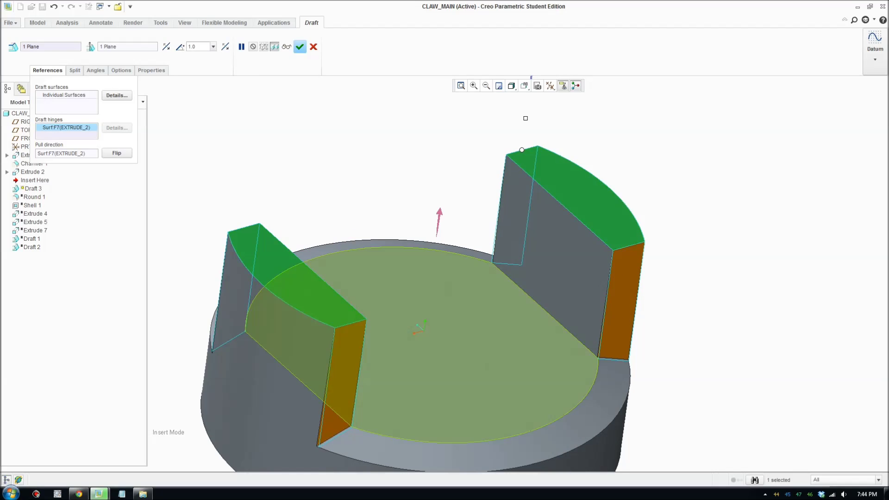
{"action": "left_click", "coordinate": [448, 405]}
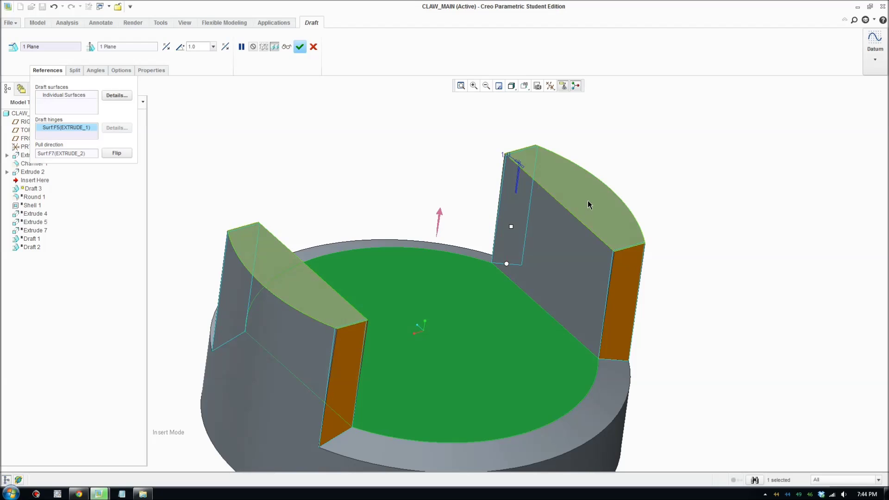
{"action": "left_click", "coordinate": [589, 195]}
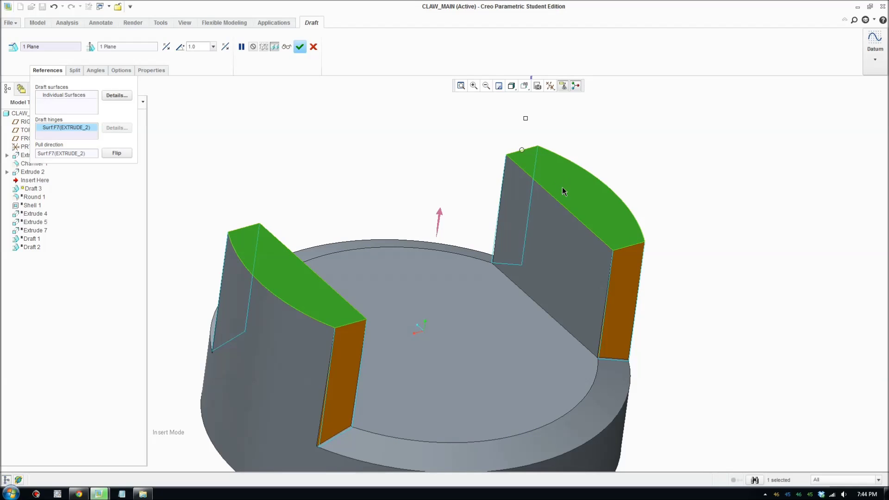
{"action": "middle_click_drag", "start_coordinate": [575, 373], "coordinate": [452, 285]}
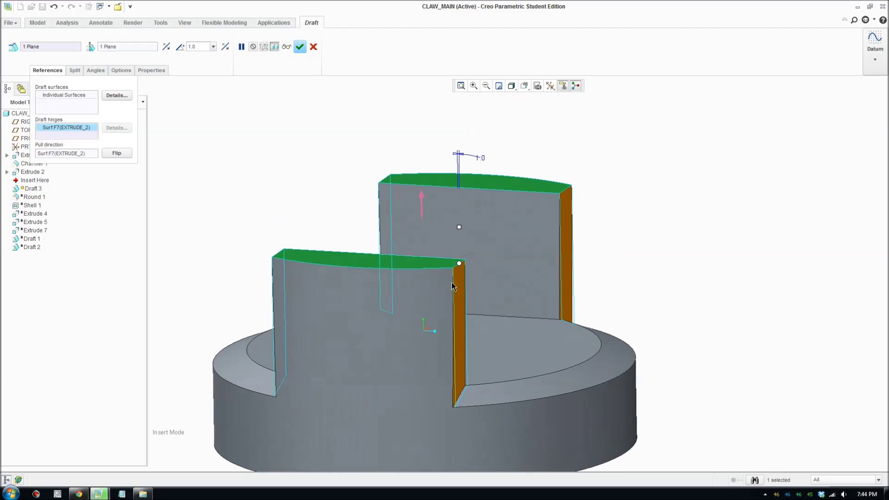
Change the draft angle to 1.0° and finish Draft 3
{"action": "left_click", "coordinate": [460, 225]}
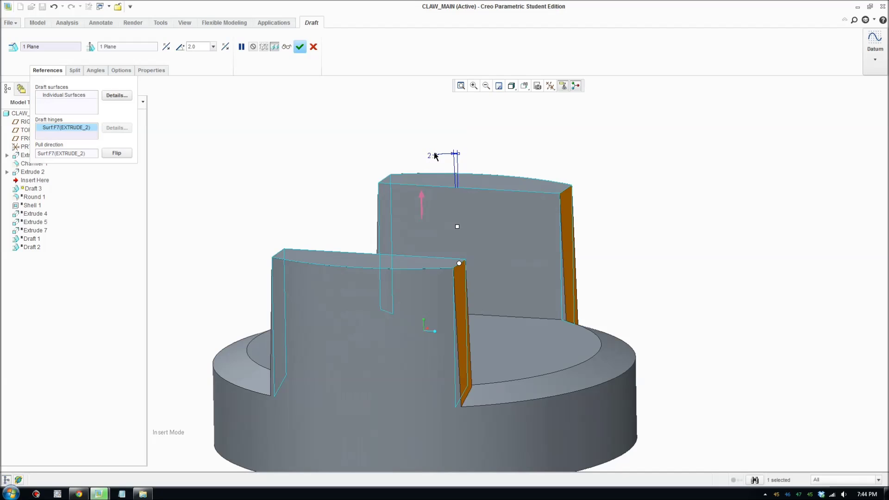
{"action": "double_click", "coordinate": [432, 156]}
{"action": "key", "text": "Return"}
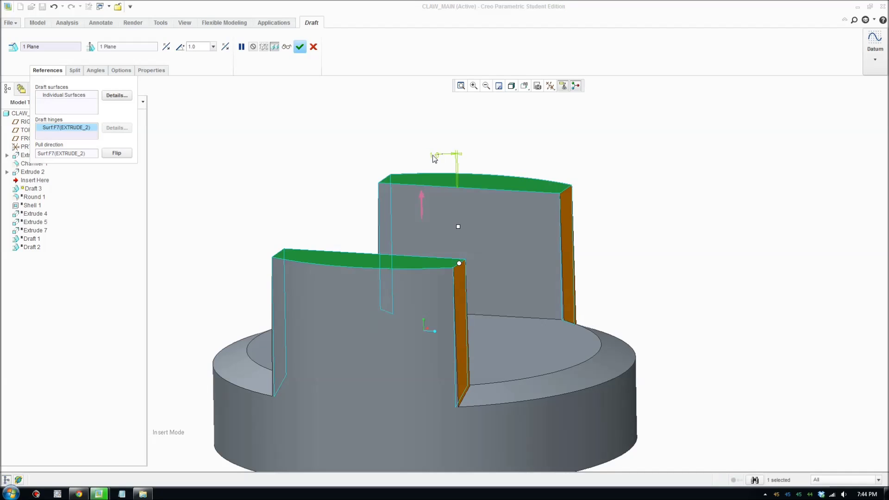
{"action": "left_click", "coordinate": [301, 47]}
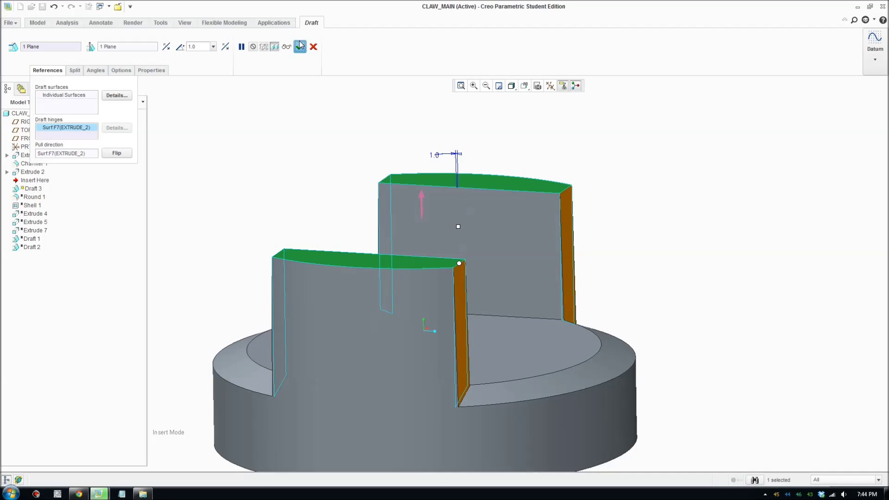
{"action": "scroll", "coordinate": [438, 243], "scroll_direction": "down", "scroll_amount": 3}
{"action": "middle_click_drag", "start_coordinate": [438, 244], "coordinate": [493, 257]}
{"action": "left_click", "coordinate": [511, 86]}
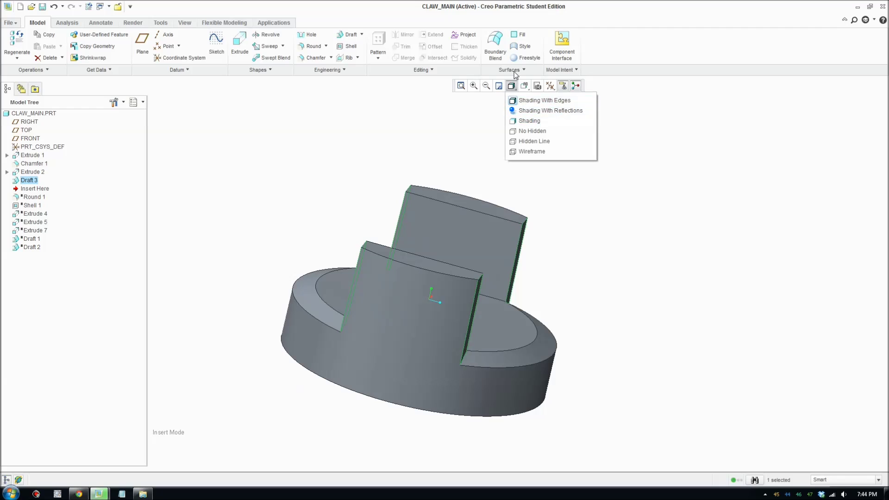
{"action": "left_click", "coordinate": [524, 86]}
{"action": "left_click", "coordinate": [524, 86]}
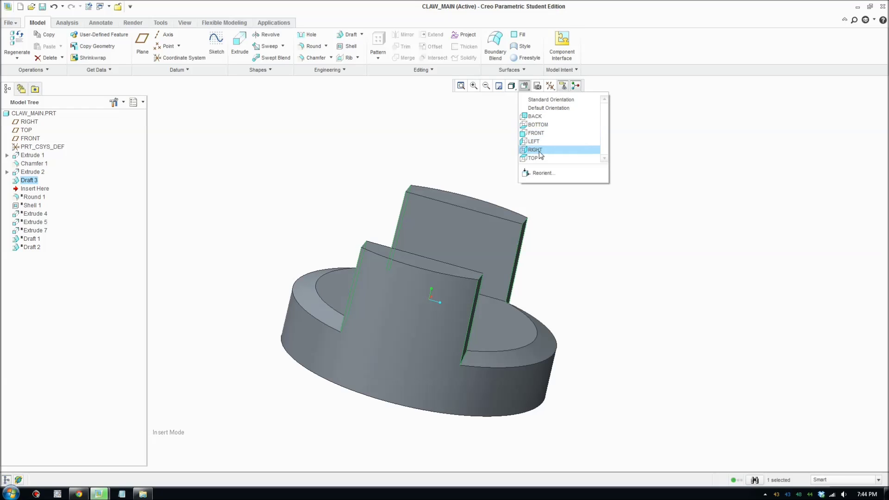
{"action": "left_click", "coordinate": [536, 131]}
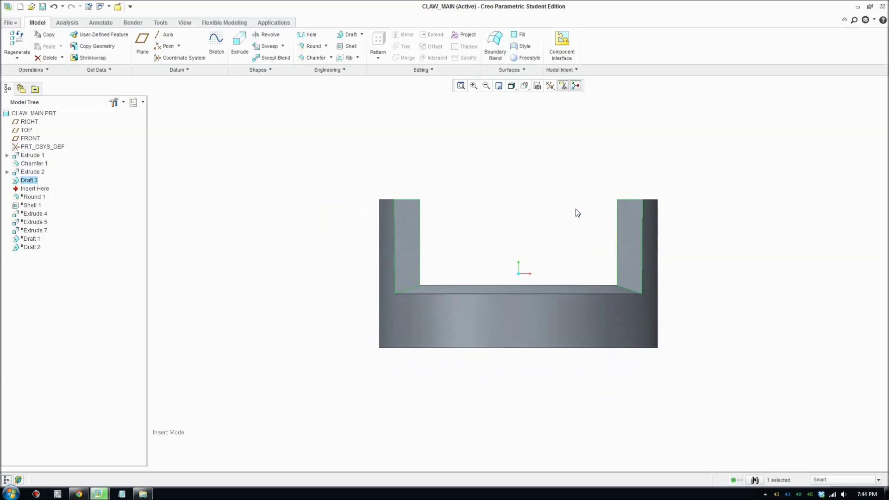
{"action": "left_click", "coordinate": [524, 86]}
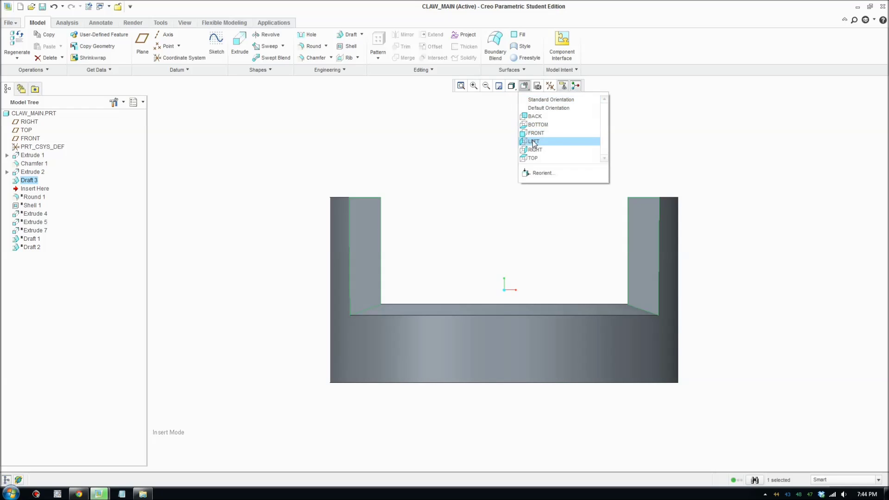
{"action": "left_click", "coordinate": [535, 143]}
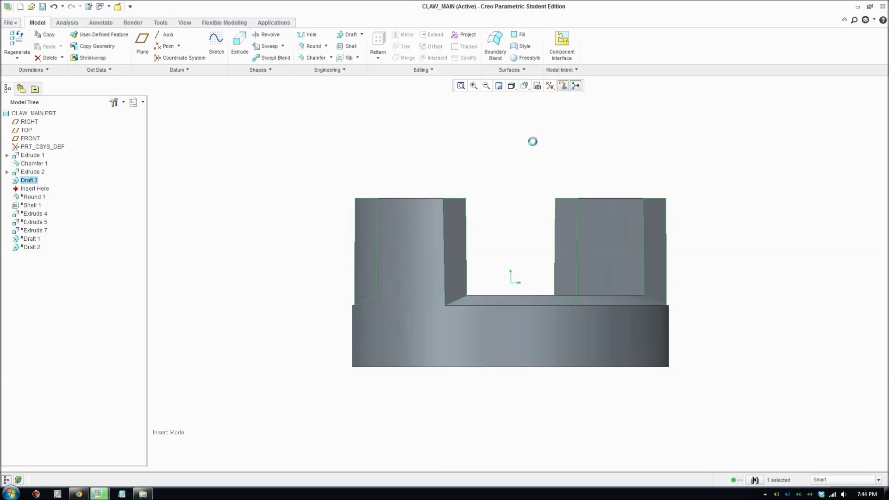
{"action": "left_click", "coordinate": [511, 86]}
{"action": "left_click", "coordinate": [533, 141]}
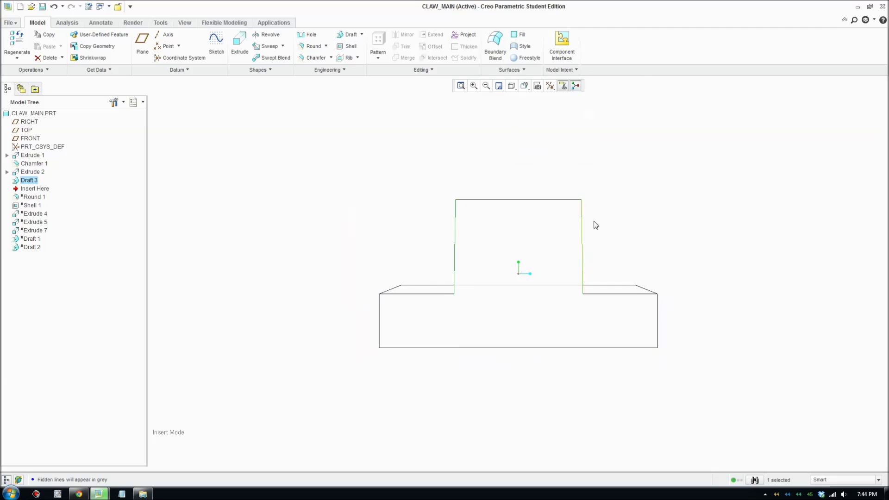
{"action": "scroll", "coordinate": [593, 224], "scroll_direction": "up", "scroll_amount": 5}
{"action": "scroll", "coordinate": [556, 211], "scroll_direction": "up", "scroll_amount": 2}
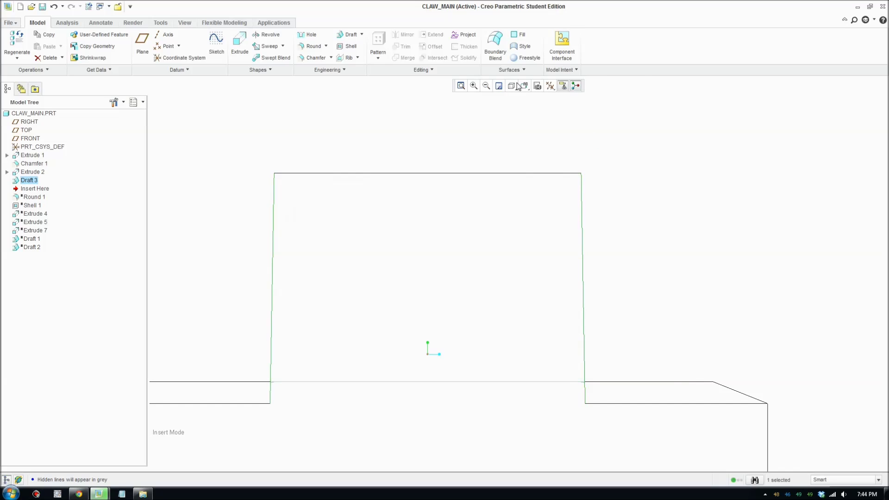
{"action": "left_click", "coordinate": [515, 86]}
{"action": "left_click", "coordinate": [520, 151]}
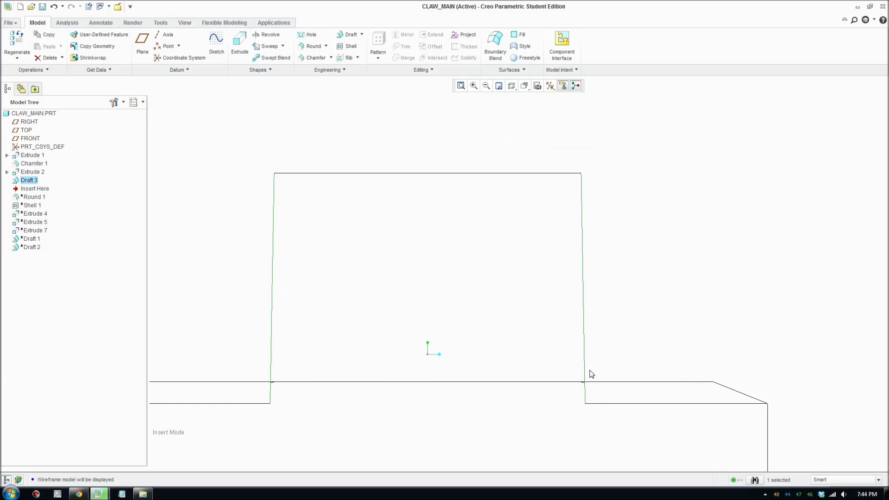
{"action": "scroll", "coordinate": [579, 289], "scroll_direction": "down", "scroll_amount": 3}
{"action": "key", "text": "ctrl+d"}
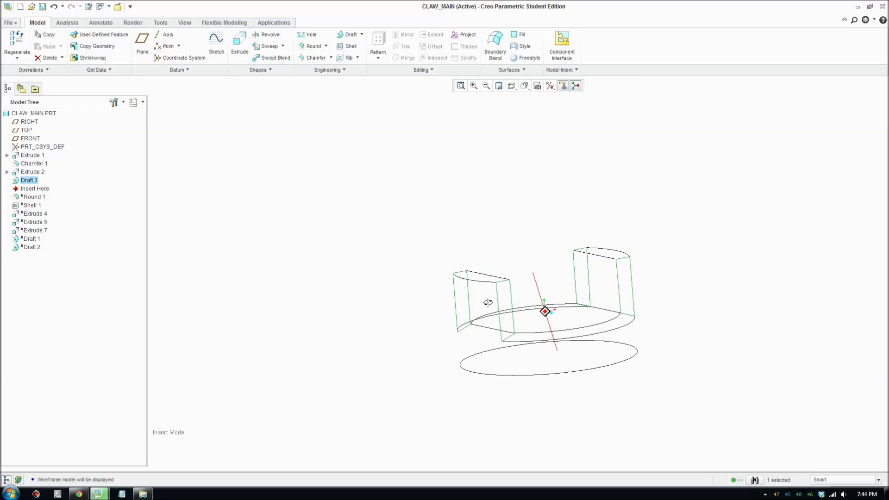
{"action": "scroll", "coordinate": [616, 373], "scroll_direction": "up", "scroll_amount": 3}
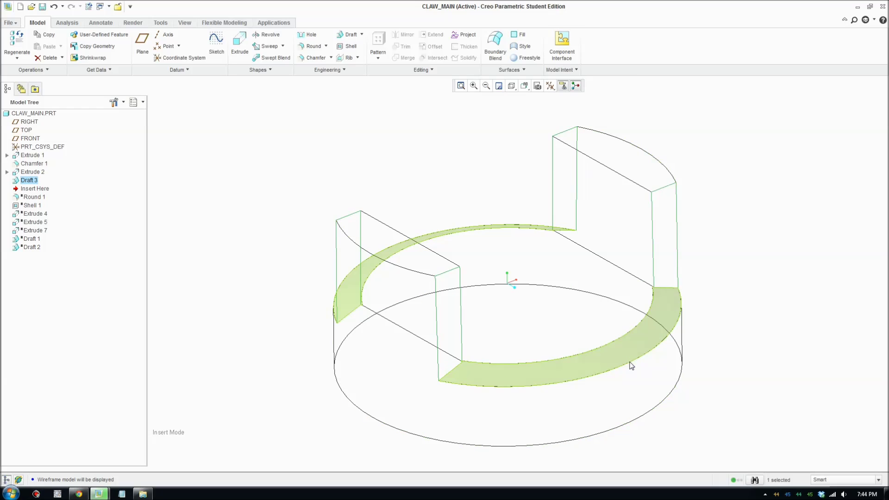
{"action": "middle_click_drag", "start_coordinate": [631, 366], "coordinate": [570, 373], "text": "shift"}
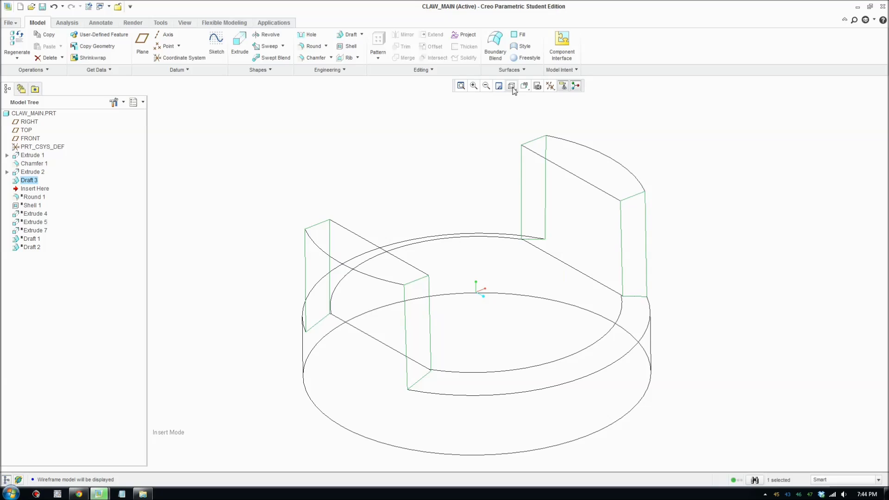
{"action": "left_click", "coordinate": [512, 88]}
{"action": "left_click", "coordinate": [530, 99]}
Drag Insert Here past Round 1, Shell 1, Extrude 4 and Extrude 5 to below Draft 2
{"action": "left_click", "coordinate": [34, 189]}
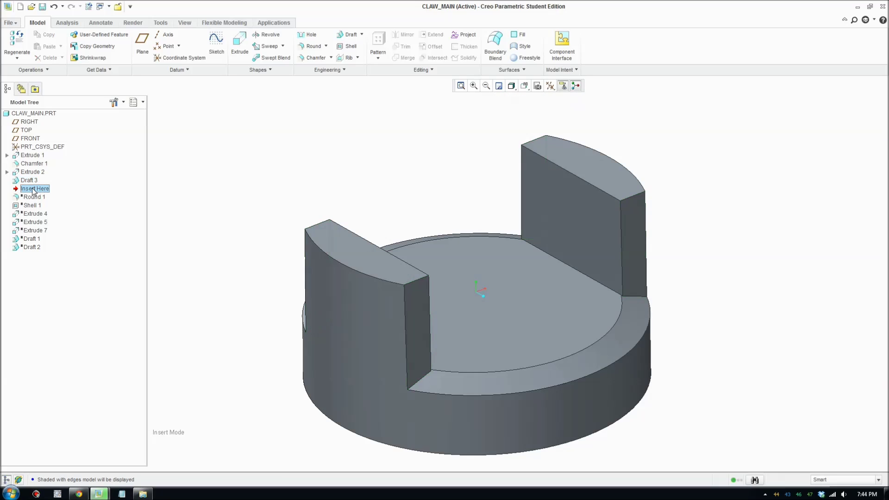
{"action": "left_click_drag", "start_coordinate": [31, 198], "coordinate": [32, 209]}
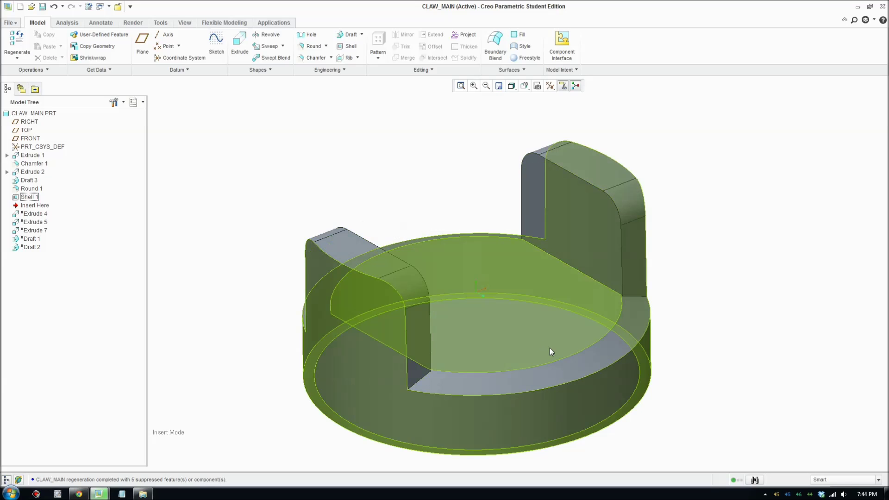
{"action": "middle_click_drag", "start_coordinate": [549, 348], "coordinate": [592, 297]}
{"action": "left_click", "coordinate": [30, 208]}
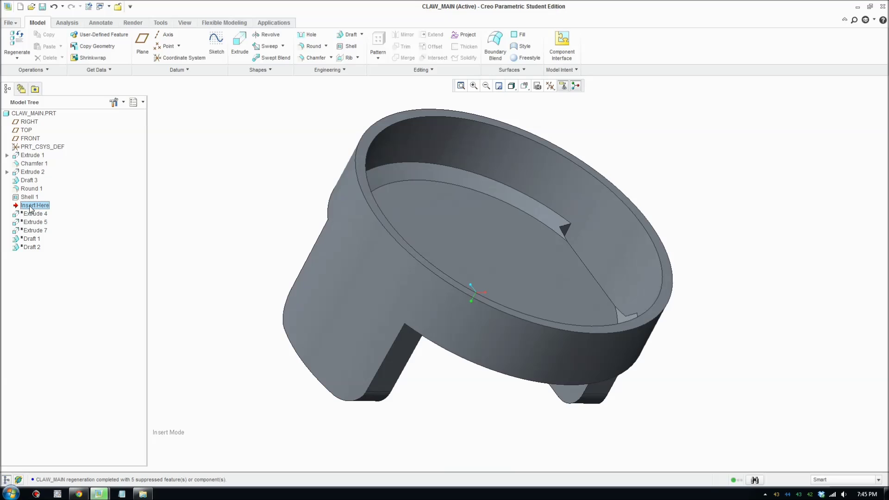
{"action": "left_click_drag", "start_coordinate": [32, 209], "coordinate": [32, 217]}
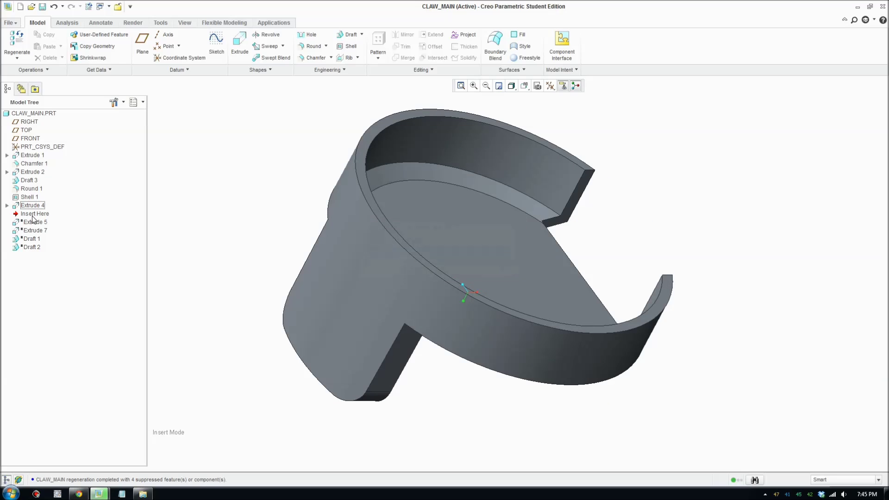
{"action": "left_click", "coordinate": [33, 214]}
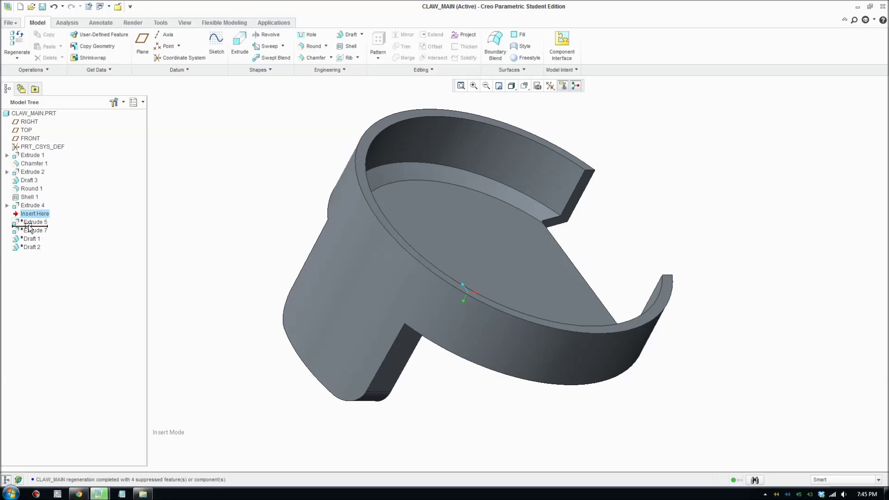
{"action": "left_click_drag", "start_coordinate": [28, 227], "coordinate": [38, 252]}
{"action": "left_click", "coordinate": [31, 231]}
{"action": "middle_click_drag", "start_coordinate": [510, 276], "coordinate": [478, 224]}
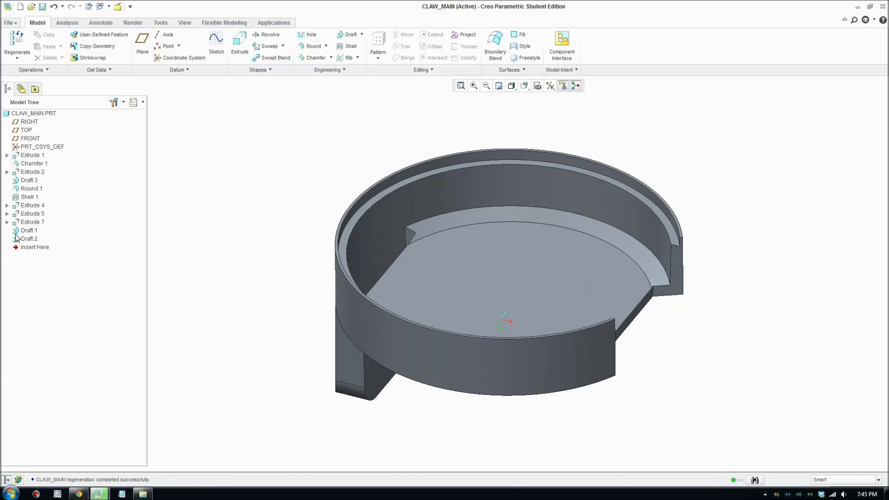
{"action": "left_click", "coordinate": [27, 231]}
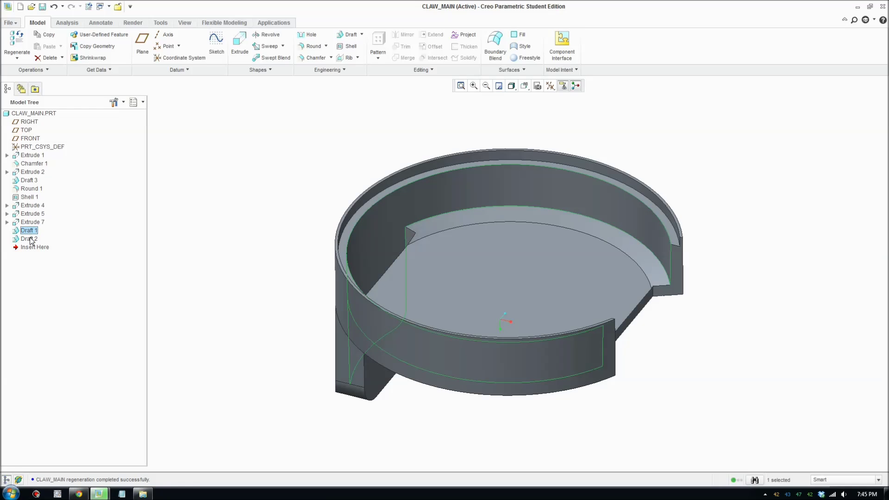
{"action": "left_click", "coordinate": [30, 239]}
{"action": "middle_click_drag", "start_coordinate": [200, 293], "coordinate": [234, 339]}
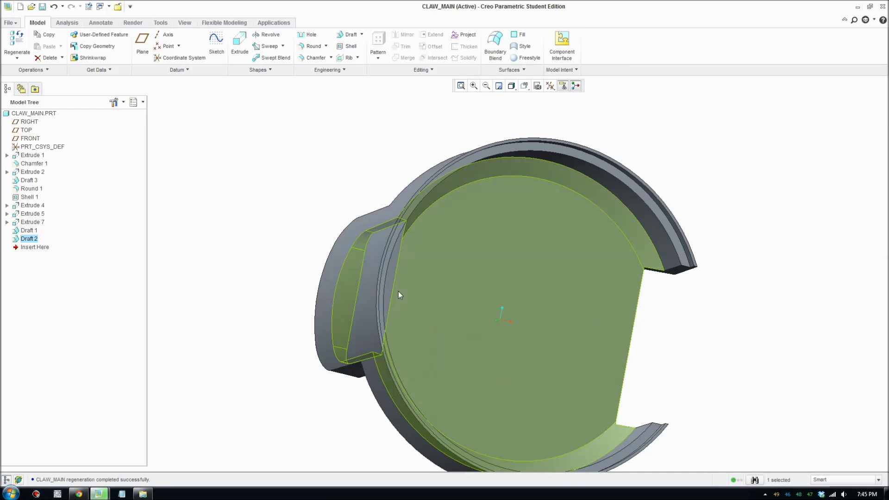
{"action": "middle_click_drag", "start_coordinate": [399, 294], "coordinate": [378, 230]}
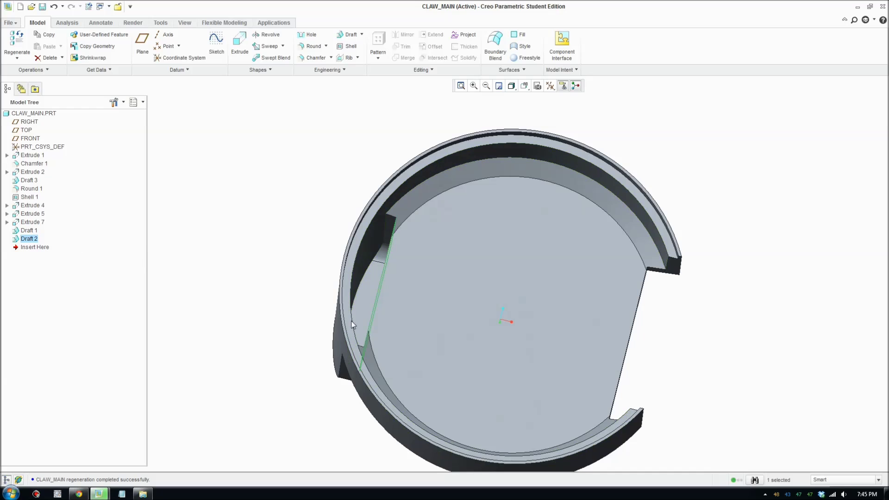
{"action": "middle_click_drag", "start_coordinate": [421, 318], "coordinate": [408, 244]}
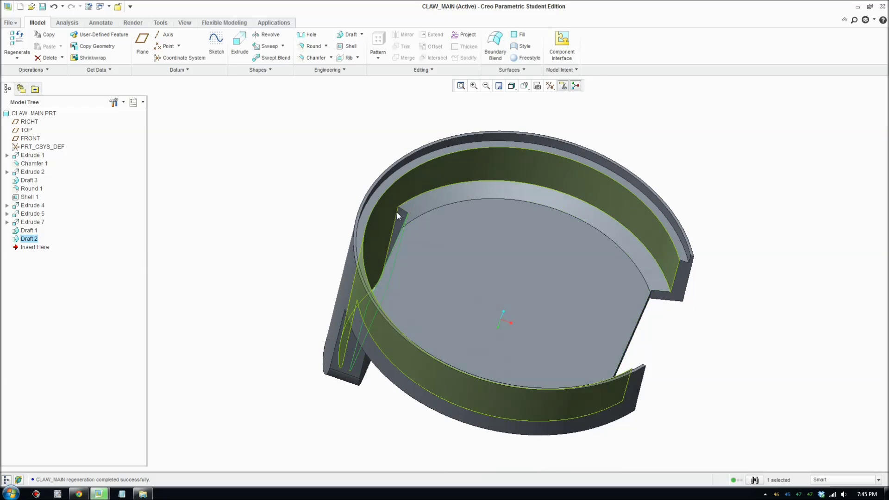
{"action": "mouse_move", "coordinate": [396, 212]}
{"action": "middle_mouse_down"}
{"action": "mouse_move", "coordinate": [357, 341]}
{"action": "mouse_move", "coordinate": [523, 265]}
{"action": "mouse_move", "coordinate": [501, 267]}
{"action": "middle_mouse_up"}
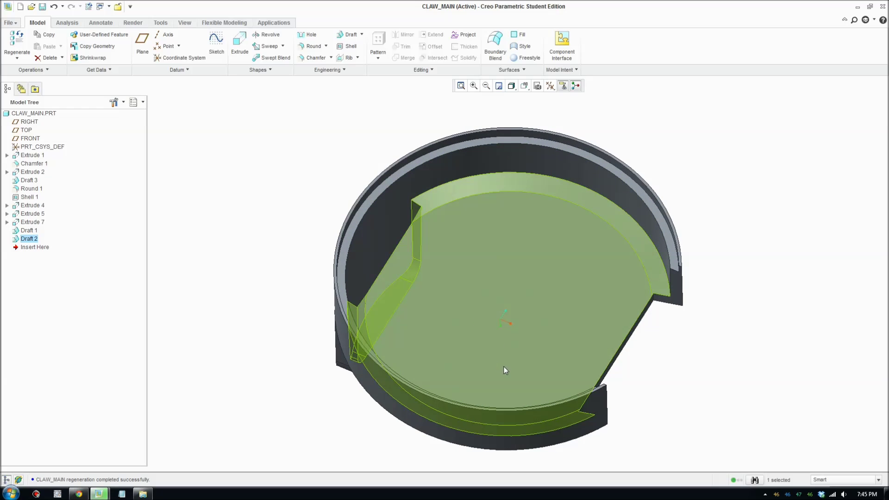
{"action": "mouse_move", "coordinate": [504, 369]}
{"action": "middle_mouse_down"}
{"action": "mouse_move", "coordinate": [501, 340]}
{"action": "mouse_move", "coordinate": [514, 335]}
{"action": "mouse_move", "coordinate": [498, 343]}
{"action": "mouse_move", "coordinate": [509, 357]}
{"action": "middle_mouse_up"}
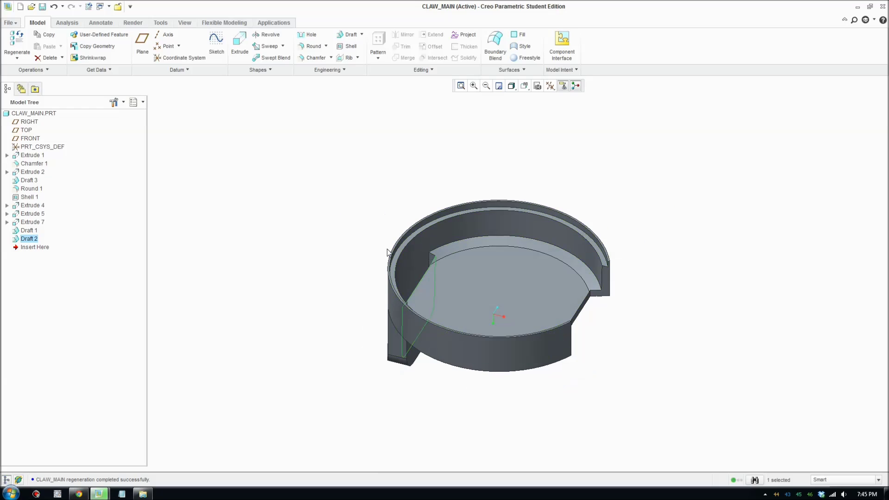
{"action": "scroll", "coordinate": [513, 379], "scroll_direction": "down", "scroll_amount": 4}
{"action": "mouse_move", "coordinate": [553, 369]}
{"action": "middle_mouse_down"}
{"action": "mouse_move", "coordinate": [557, 363]}
{"action": "mouse_move", "coordinate": [475, 279]}
{"action": "middle_mouse_up"}
{"action": "left_click", "coordinate": [671, 130]}
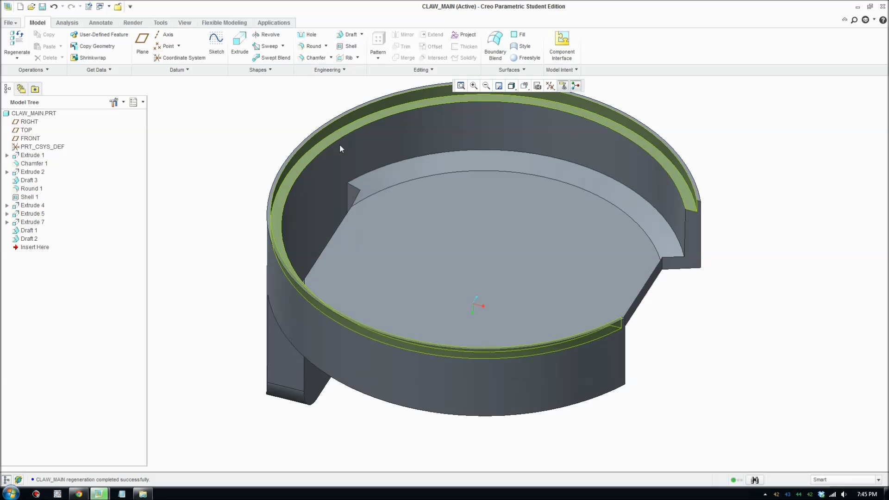
{"action": "left_click", "coordinate": [315, 59]}
{"action": "left_click", "coordinate": [70, 47]}
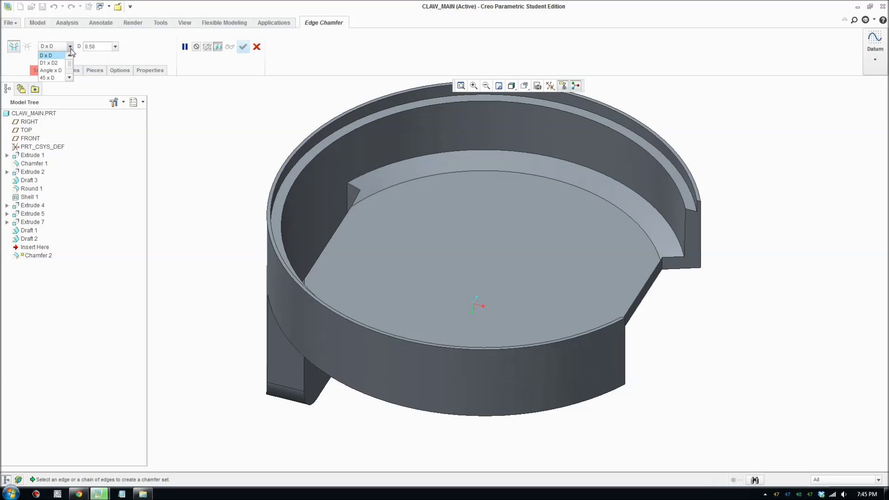
{"action": "left_click", "coordinate": [52, 70]}
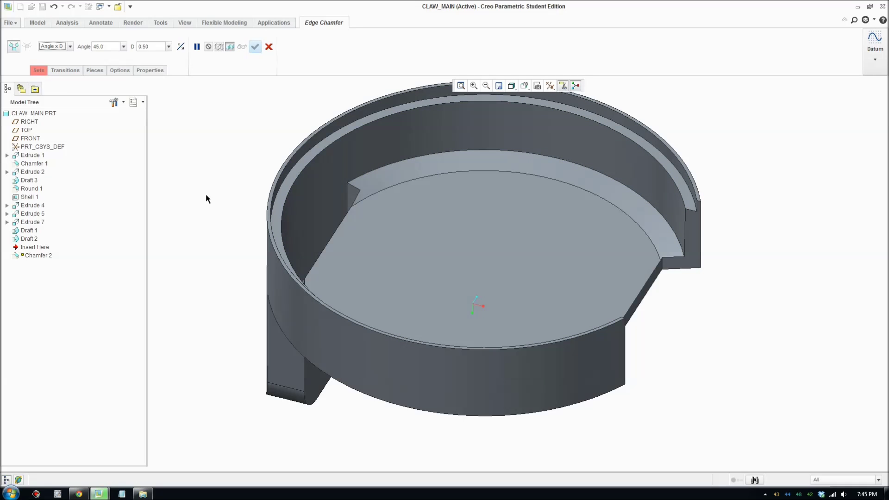
{"action": "left_click", "coordinate": [268, 47]}
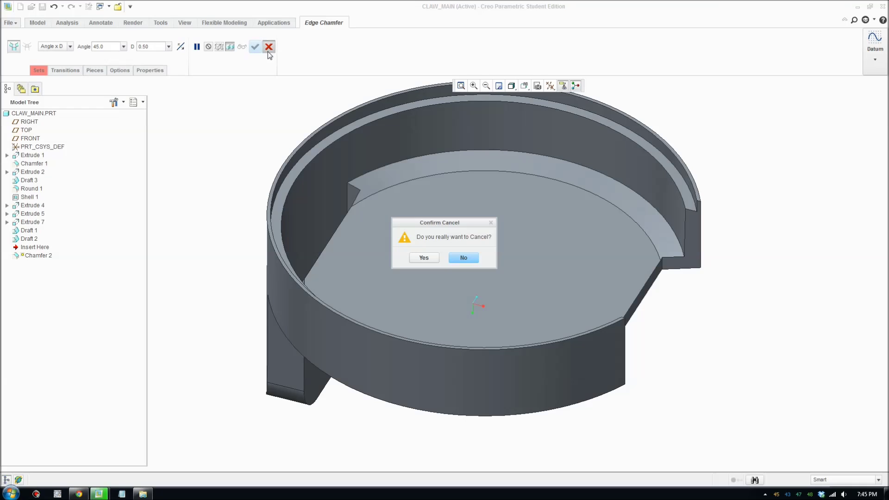
{"action": "left_click", "coordinate": [421, 257]}
{"action": "scroll", "coordinate": [404, 216], "scroll_direction": "up", "scroll_amount": 1}
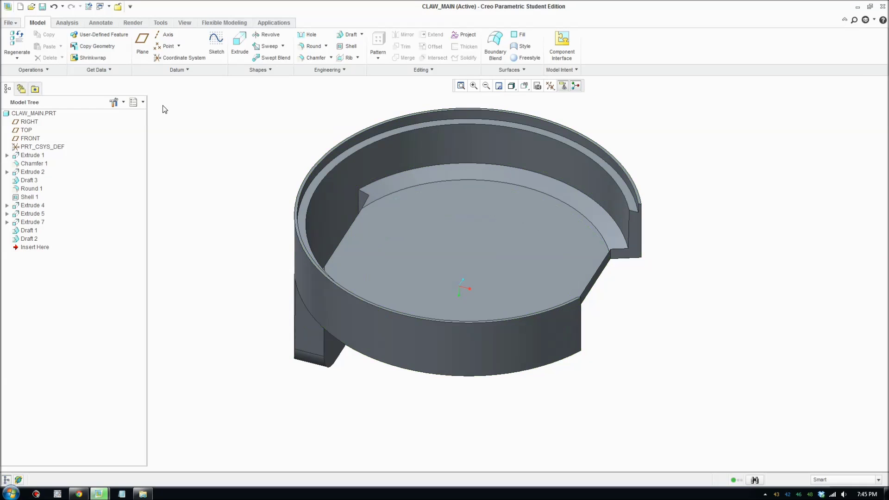
Save CLAW_MAIN.PRT, close the part window, and orbit the assembly to face its cavity
{"action": "key", "text": "ctrl+s"}
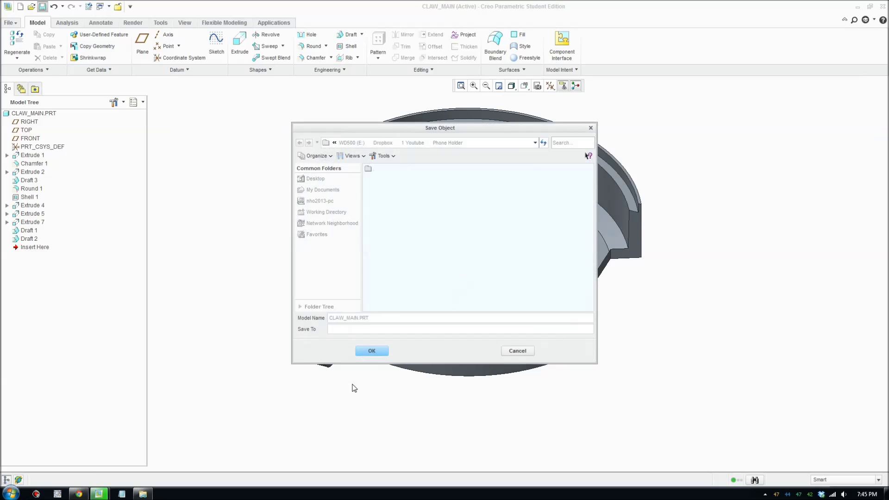
{"action": "left_click", "coordinate": [372, 351]}
{"action": "left_click", "coordinate": [12, 23]}
{"action": "left_click", "coordinate": [19, 130]}
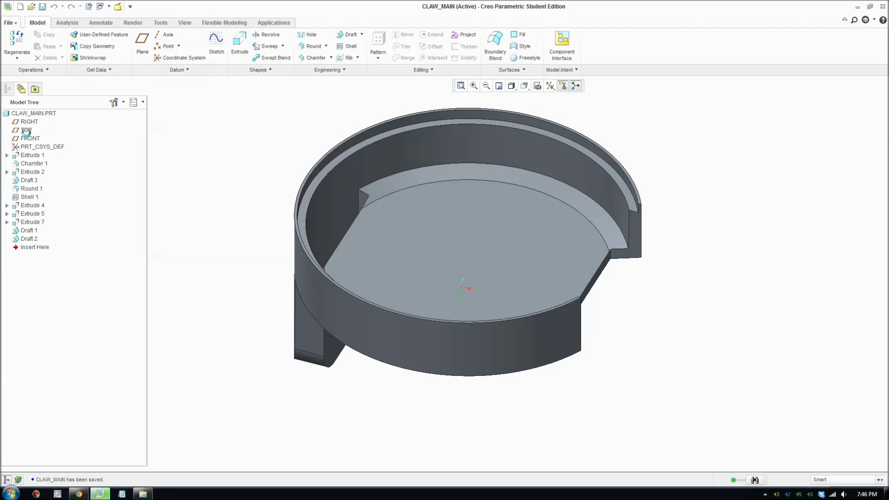
{"action": "middle_click_drag", "start_coordinate": [405, 424], "coordinate": [520, 239]}
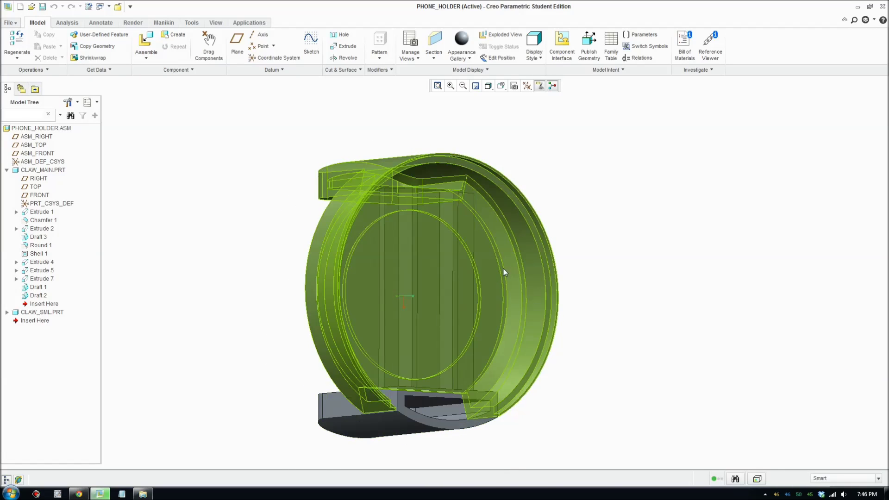
{"action": "middle_click_drag", "start_coordinate": [624, 256], "coordinate": [670, 341]}
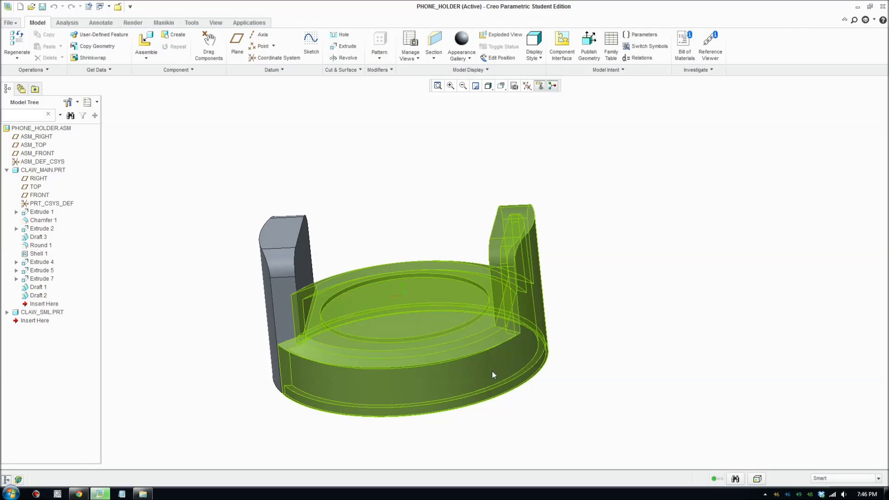
{"action": "middle_click_drag", "start_coordinate": [521, 367], "coordinate": [643, 331]}
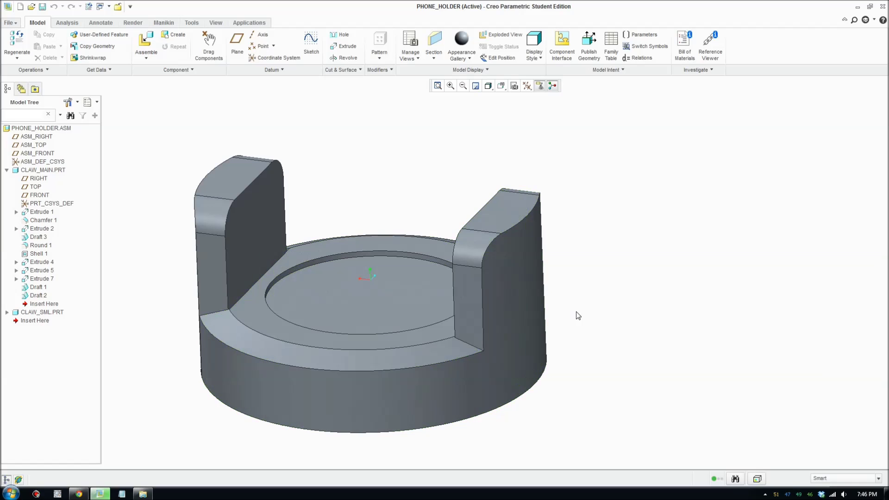
{"action": "mouse_move", "coordinate": [676, 321]}
{"action": "middle_mouse_down"}
{"action": "mouse_move", "coordinate": [625, 302]}
{"action": "mouse_move", "coordinate": [599, 305]}
{"action": "mouse_move", "coordinate": [652, 329]}
{"action": "mouse_move", "coordinate": [568, 333]}
{"action": "mouse_move", "coordinate": [541, 361]}
{"action": "mouse_move", "coordinate": [559, 353]}
{"action": "mouse_move", "coordinate": [530, 360]}
{"action": "mouse_move", "coordinate": [552, 375]}
{"action": "mouse_move", "coordinate": [630, 376]}
{"action": "mouse_move", "coordinate": [595, 303]}
{"action": "mouse_move", "coordinate": [585, 341]}
{"action": "mouse_move", "coordinate": [607, 341]}
{"action": "mouse_move", "coordinate": [587, 330]}
{"action": "mouse_move", "coordinate": [622, 349]}
{"action": "middle_mouse_up"}
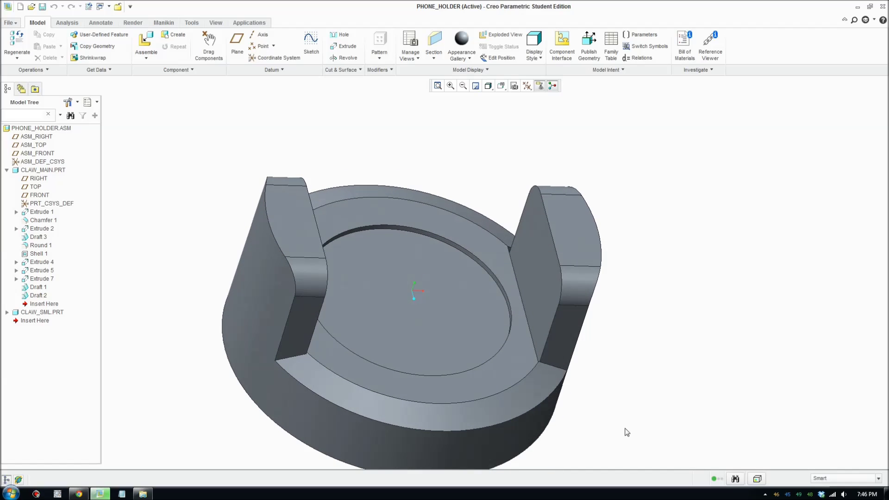
{"action": "middle_click_drag", "start_coordinate": [625, 430], "coordinate": [590, 347]}
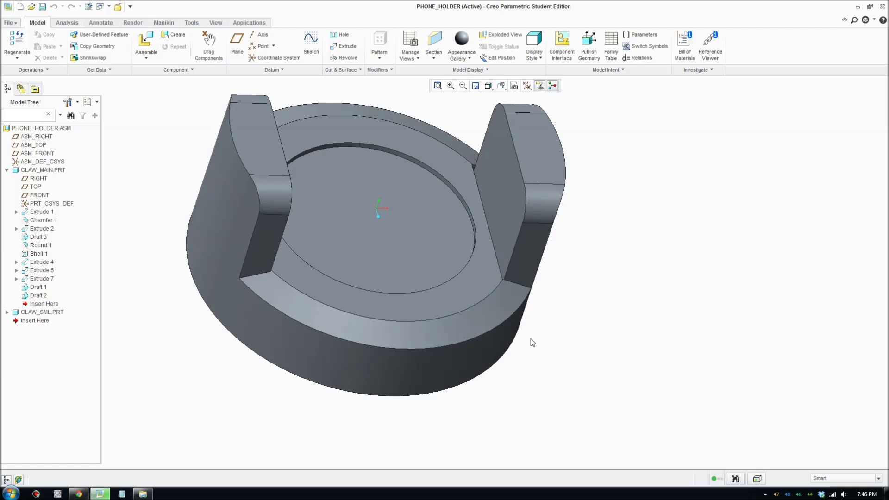
{"action": "middle_click_drag", "start_coordinate": [529, 339], "coordinate": [583, 369], "text": "shift"}
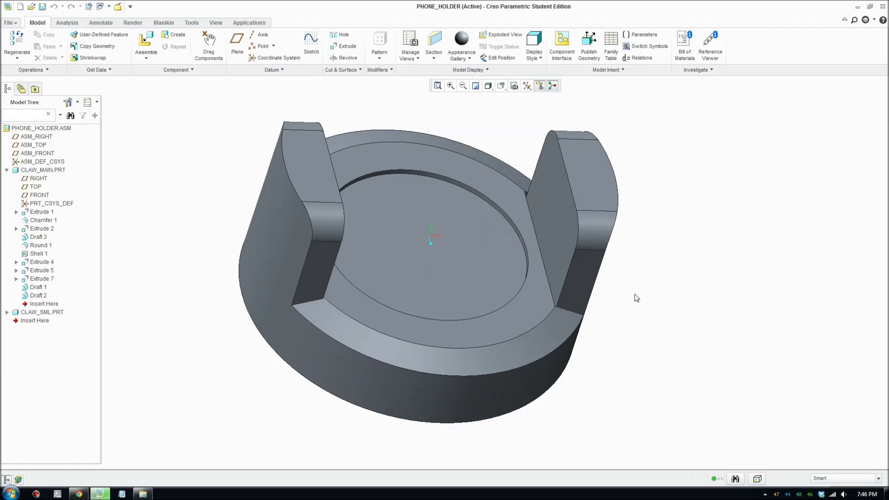
{"action": "mouse_move", "coordinate": [634, 298]}
{"action": "middle_mouse_down"}
{"action": "mouse_move", "coordinate": [628, 273]}
{"action": "mouse_move", "coordinate": [565, 260]}
{"action": "mouse_move", "coordinate": [610, 296]}
{"action": "mouse_move", "coordinate": [608, 315]}
{"action": "middle_mouse_up"}
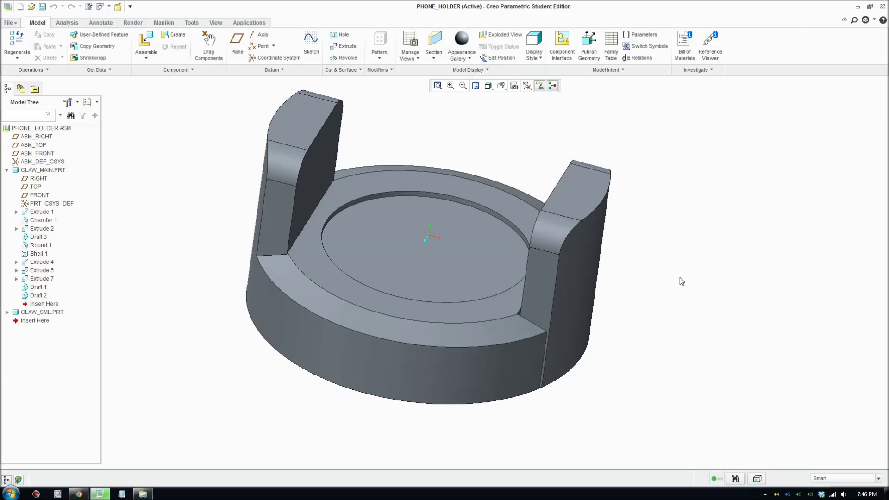
{"action": "middle_click_drag", "start_coordinate": [595, 348], "coordinate": [639, 384]}
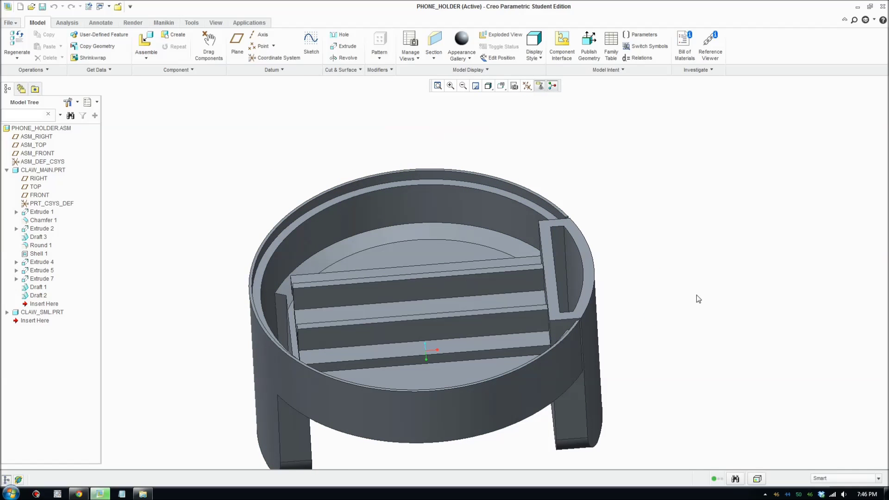
{"action": "middle_click_drag", "start_coordinate": [672, 351], "coordinate": [679, 328], "text": "shift"}
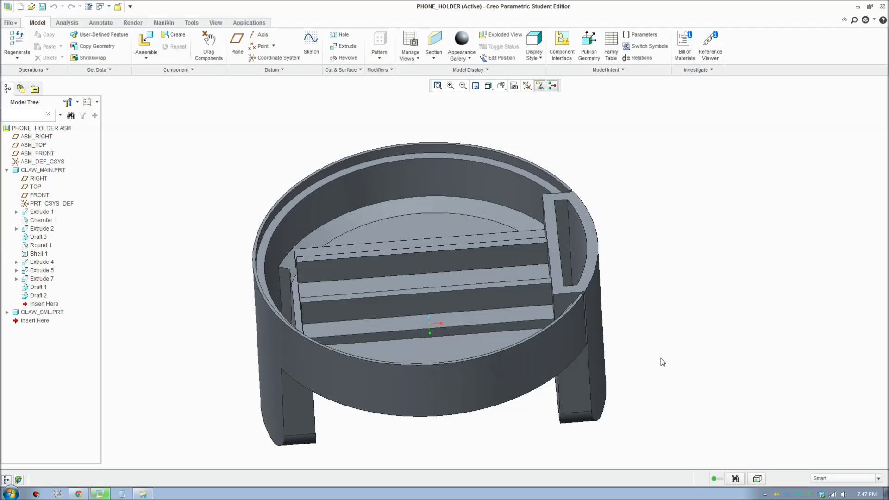
{"action": "mouse_move", "coordinate": [648, 363]}
{"action": "middle_mouse_down"}
{"action": "mouse_move", "coordinate": [486, 370]}
{"action": "mouse_move", "coordinate": [426, 393]}
{"action": "mouse_move", "coordinate": [468, 412]}
{"action": "mouse_move", "coordinate": [433, 400]}
{"action": "mouse_move", "coordinate": [458, 416]}
{"action": "mouse_move", "coordinate": [432, 391]}
{"action": "mouse_move", "coordinate": [432, 415]}
{"action": "middle_mouse_up"}
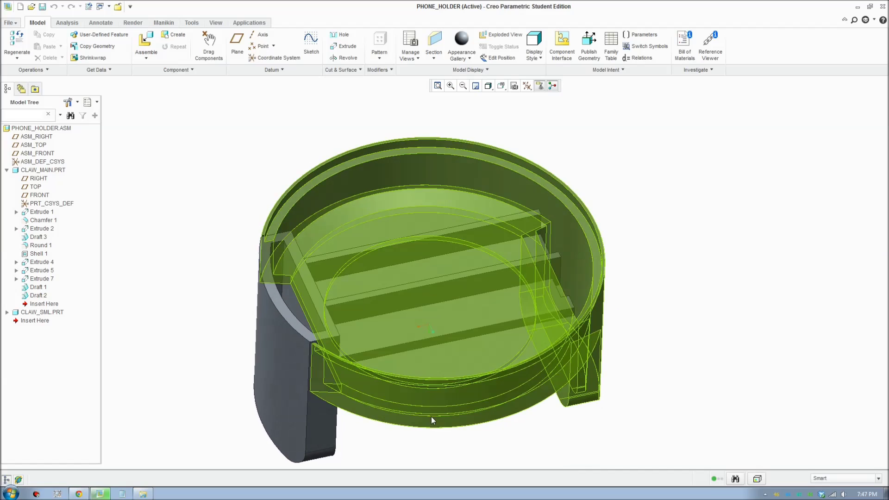
{"action": "middle_click_drag", "start_coordinate": [697, 427], "coordinate": [688, 279]}
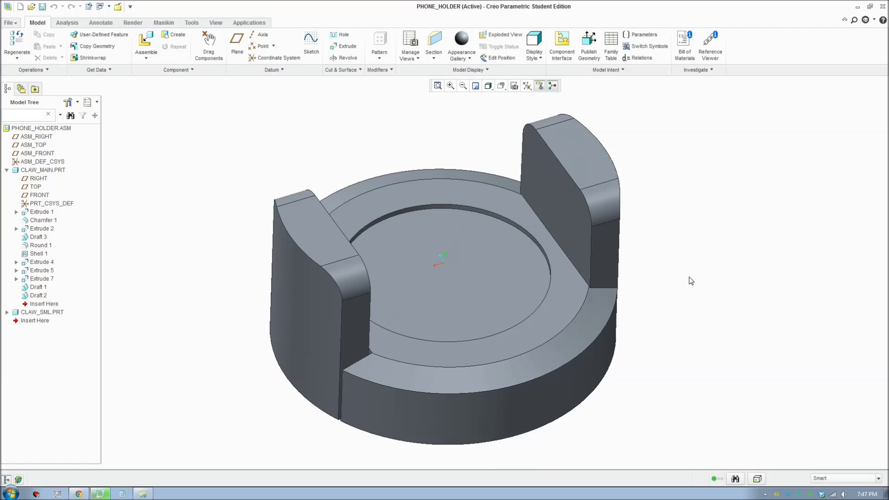
{"action": "scroll", "coordinate": [682, 305], "scroll_direction": "up", "scroll_amount": 3}
{"action": "scroll", "coordinate": [746, 311], "scroll_direction": "down", "scroll_amount": 2}
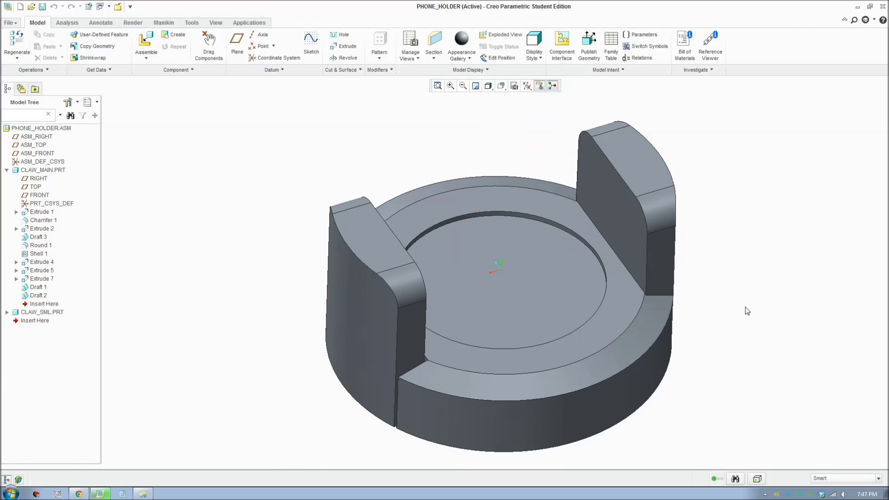